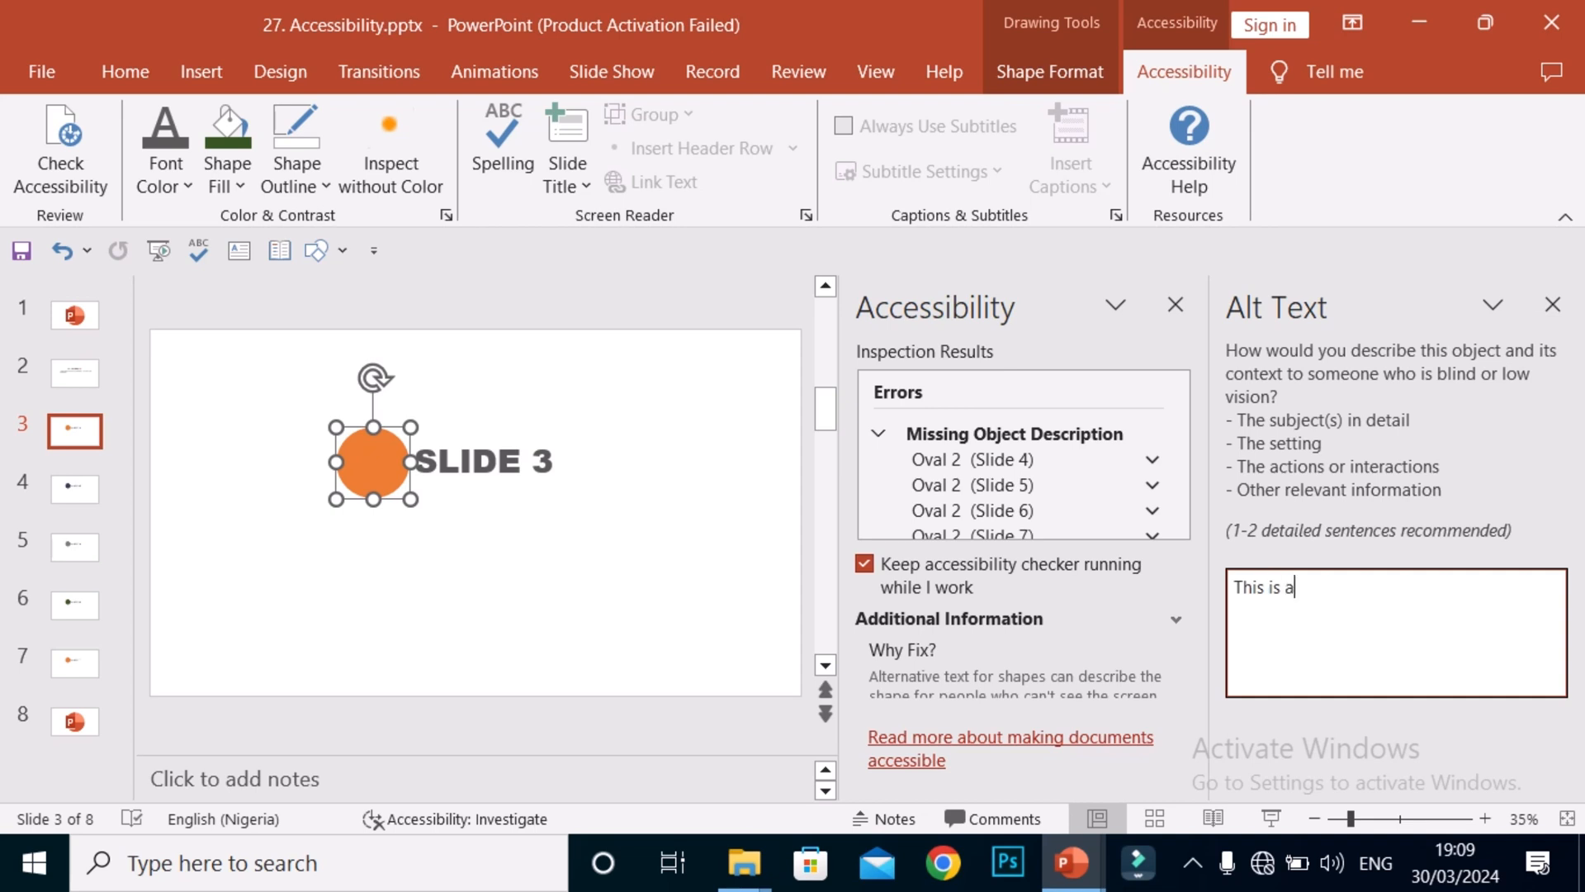
# Continue the slide 3 circle's alt text with 'is a circle in slide 3. The circle is orange in'.
pyautogui.write('circle in slide')
pyautogui.write('3. The cir')
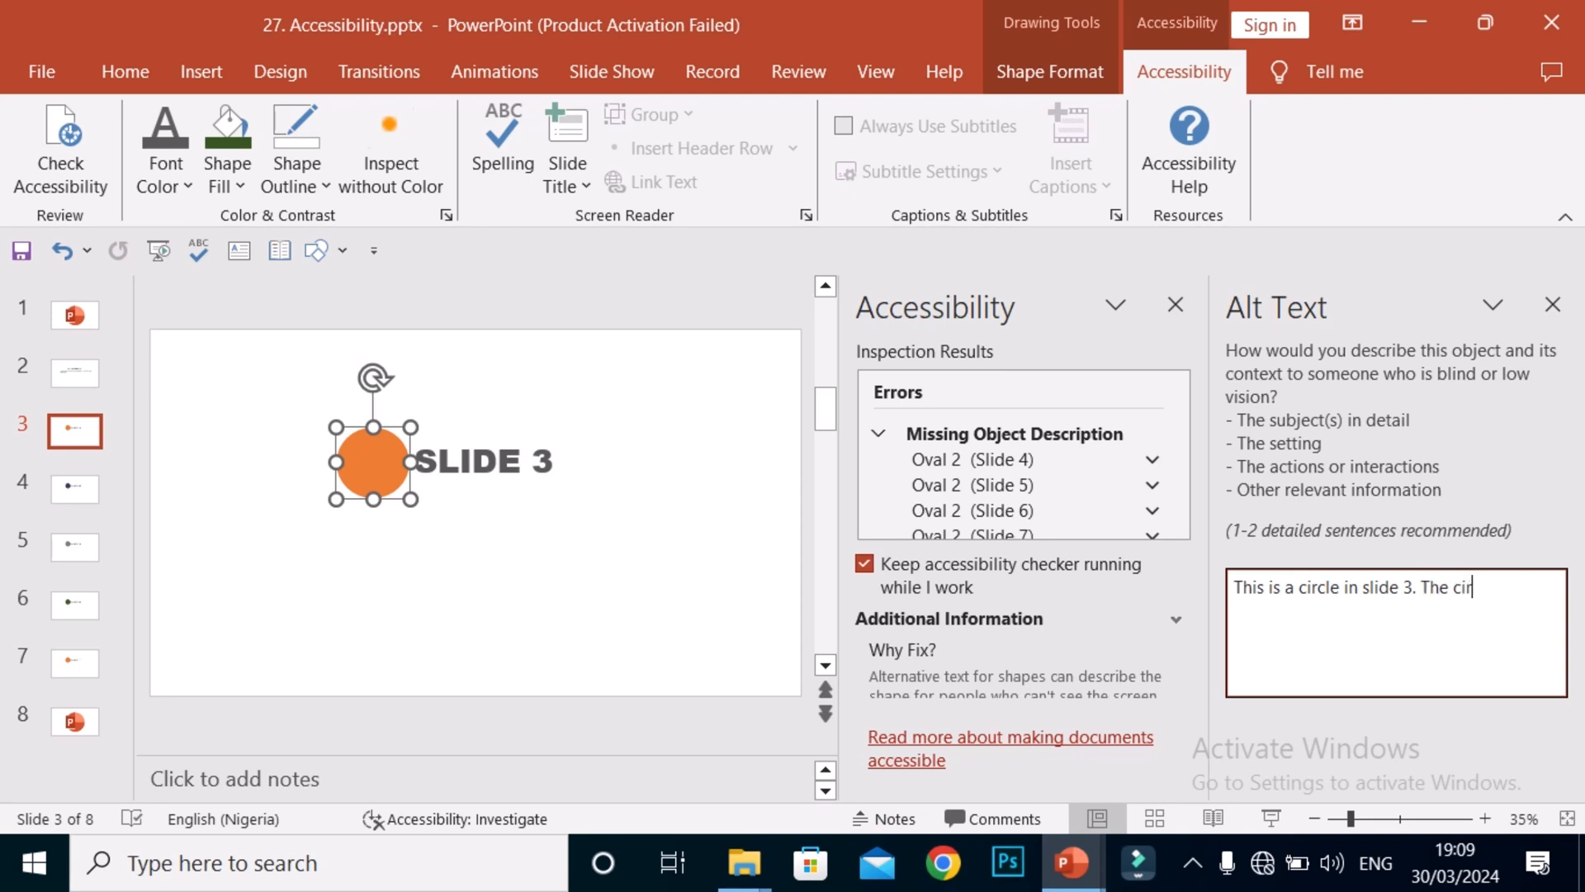
pyautogui.write('cle ius orange in color.')
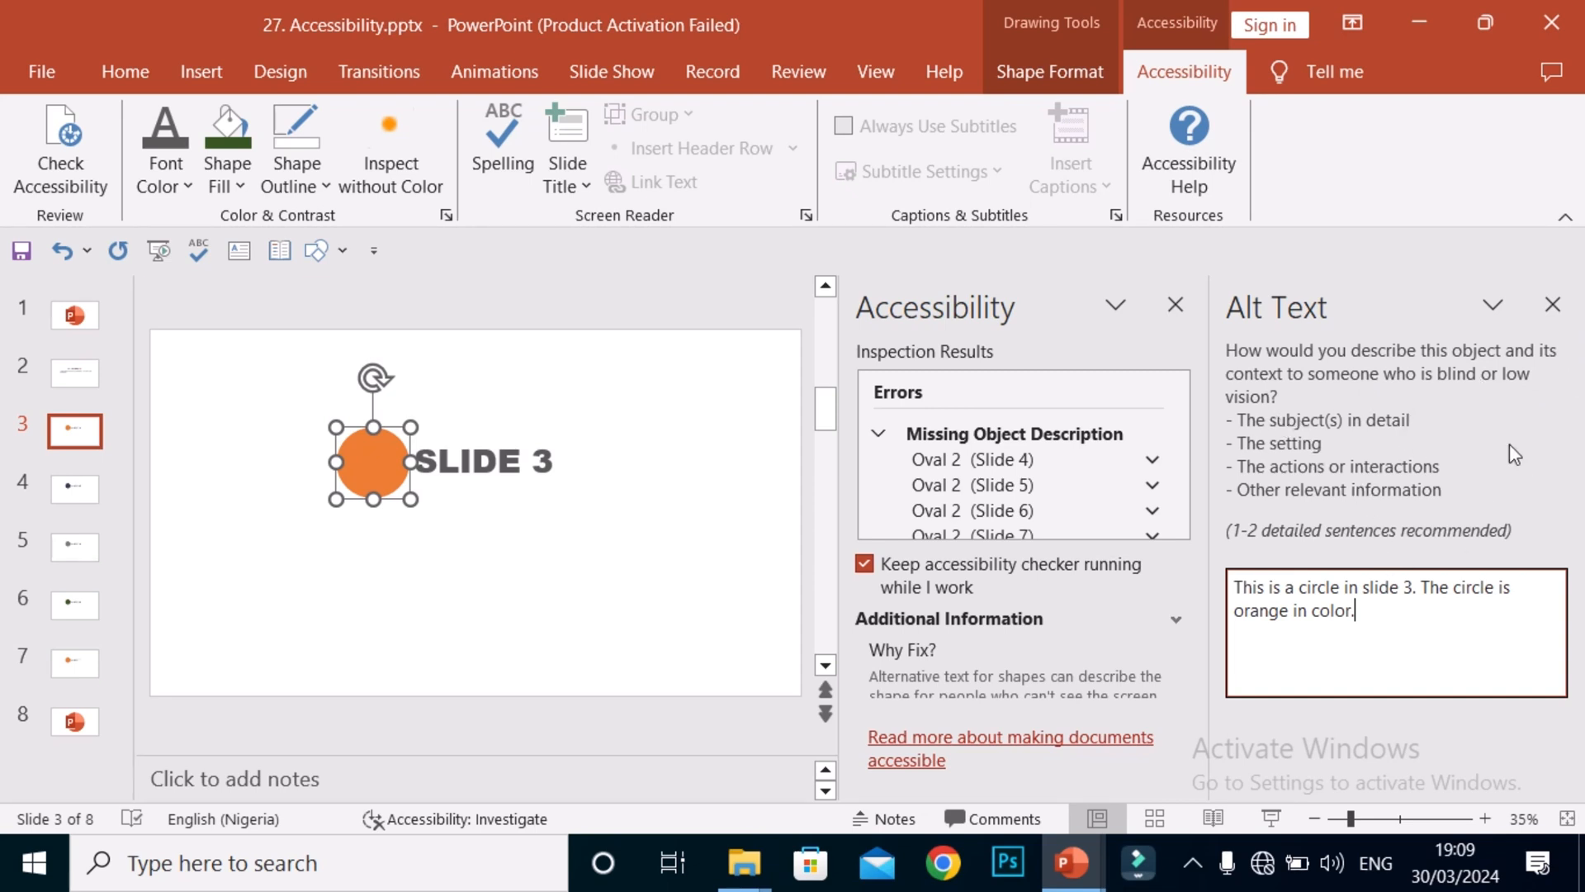
# Visit the undescribed Oval 2 circles on slides 4, 5 and 6 in Inspection Results.
pyautogui.click(1105, 467)
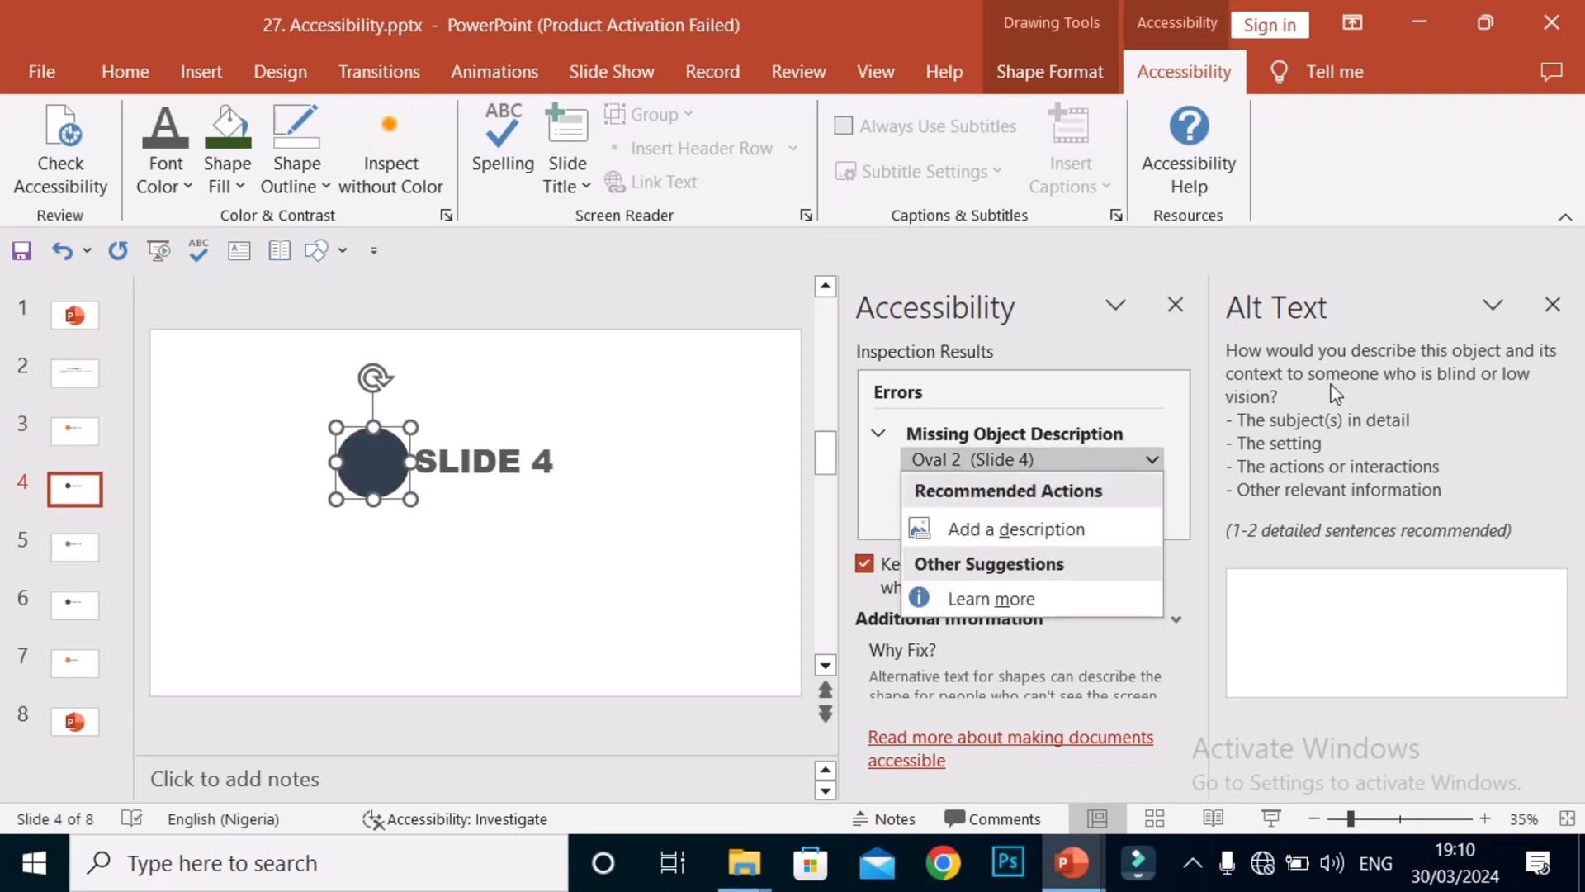
pyautogui.click(1564, 299)
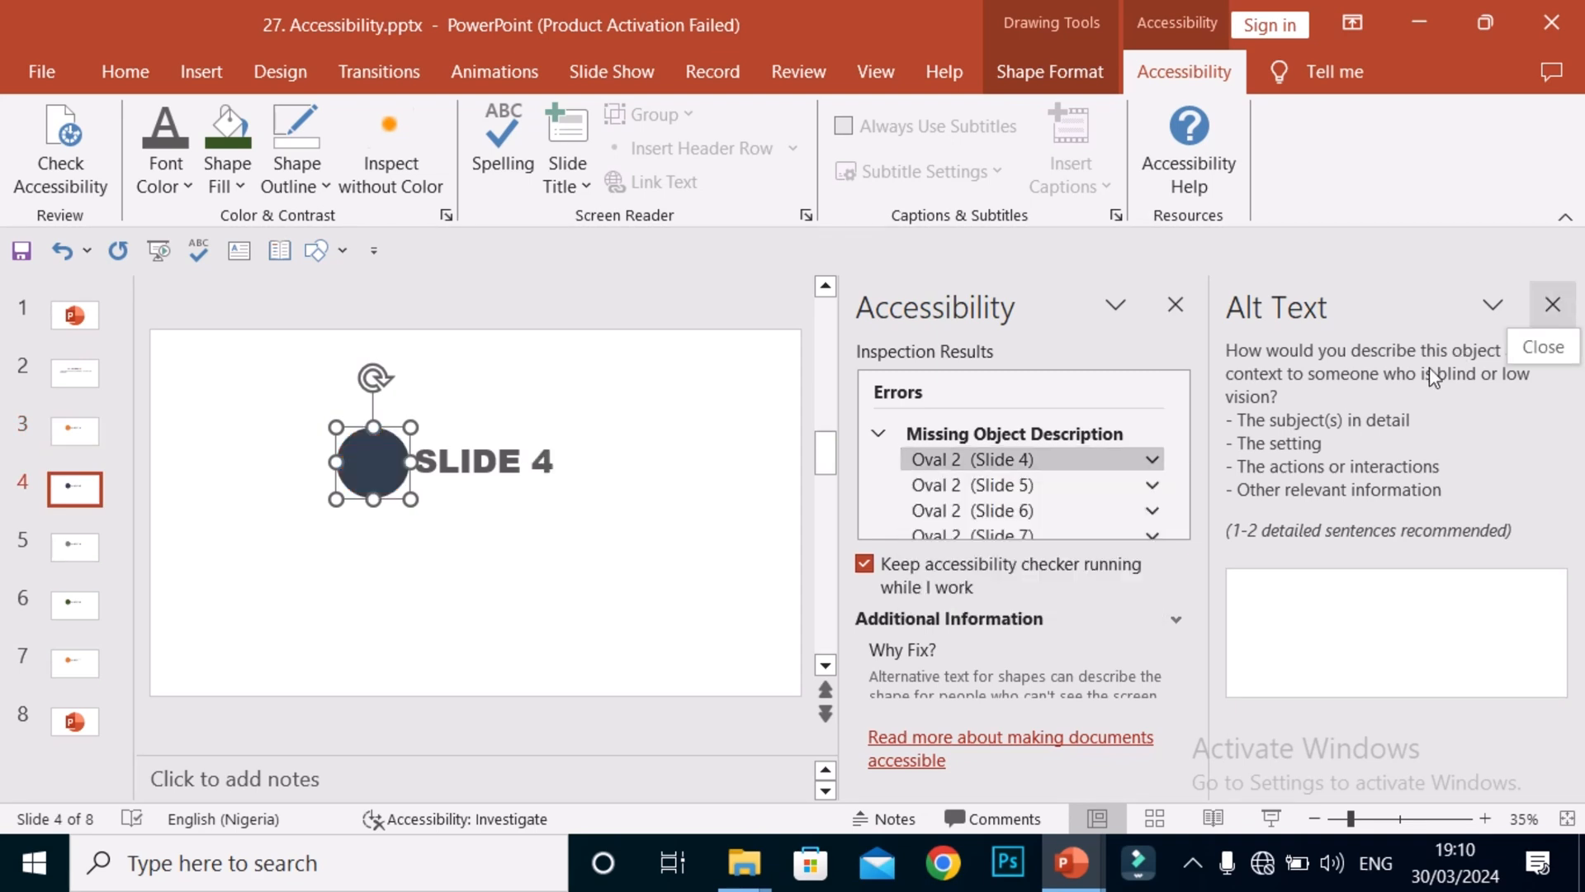
pyautogui.click(1035, 493)
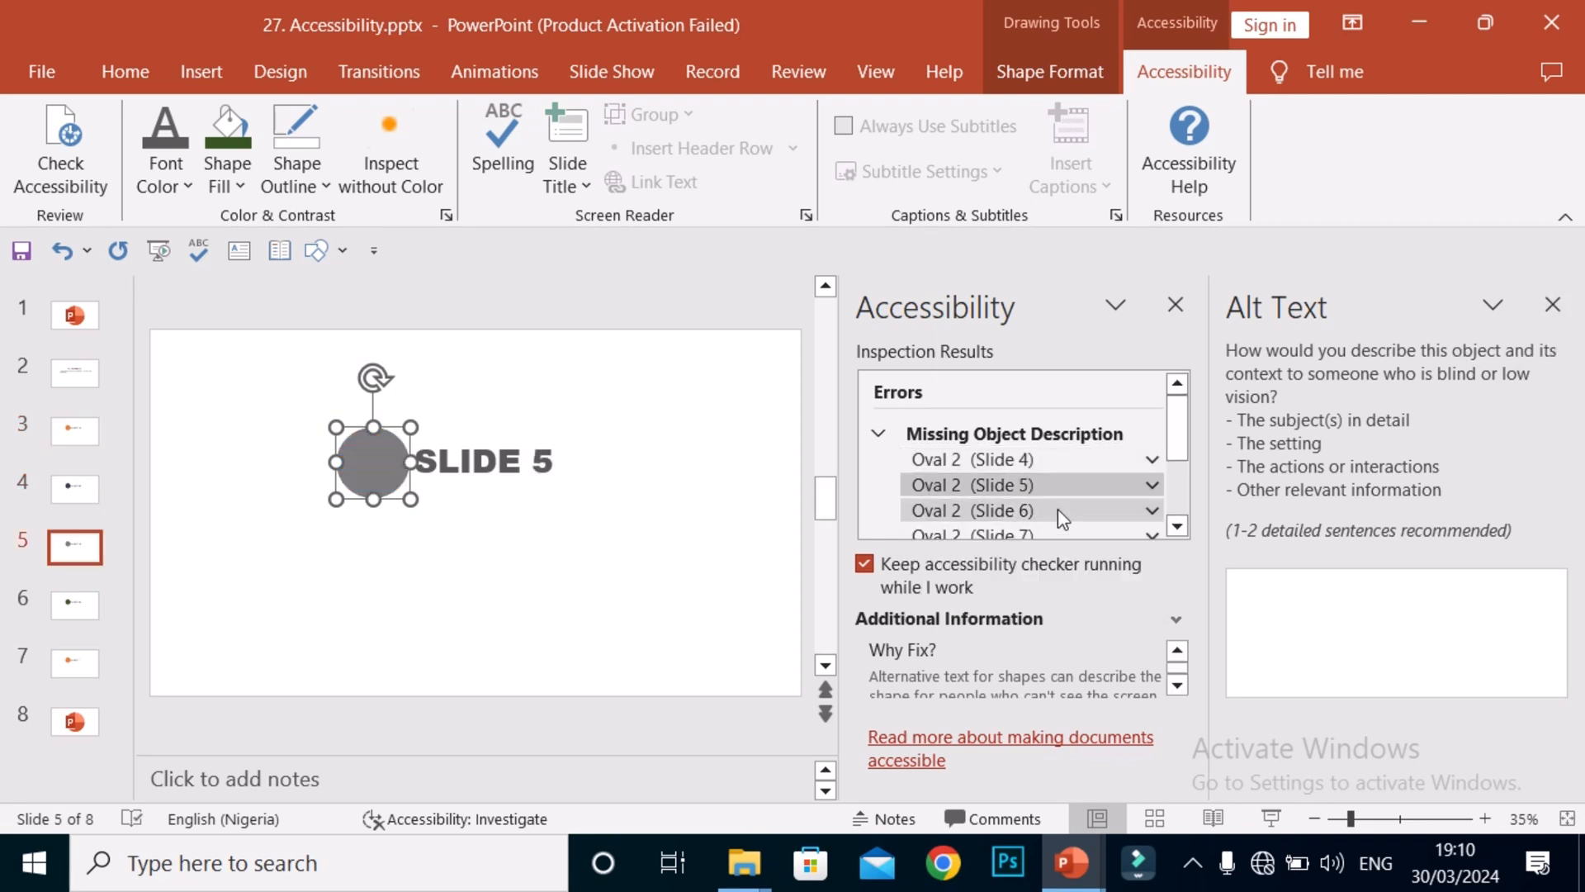
pyautogui.click(1058, 508)
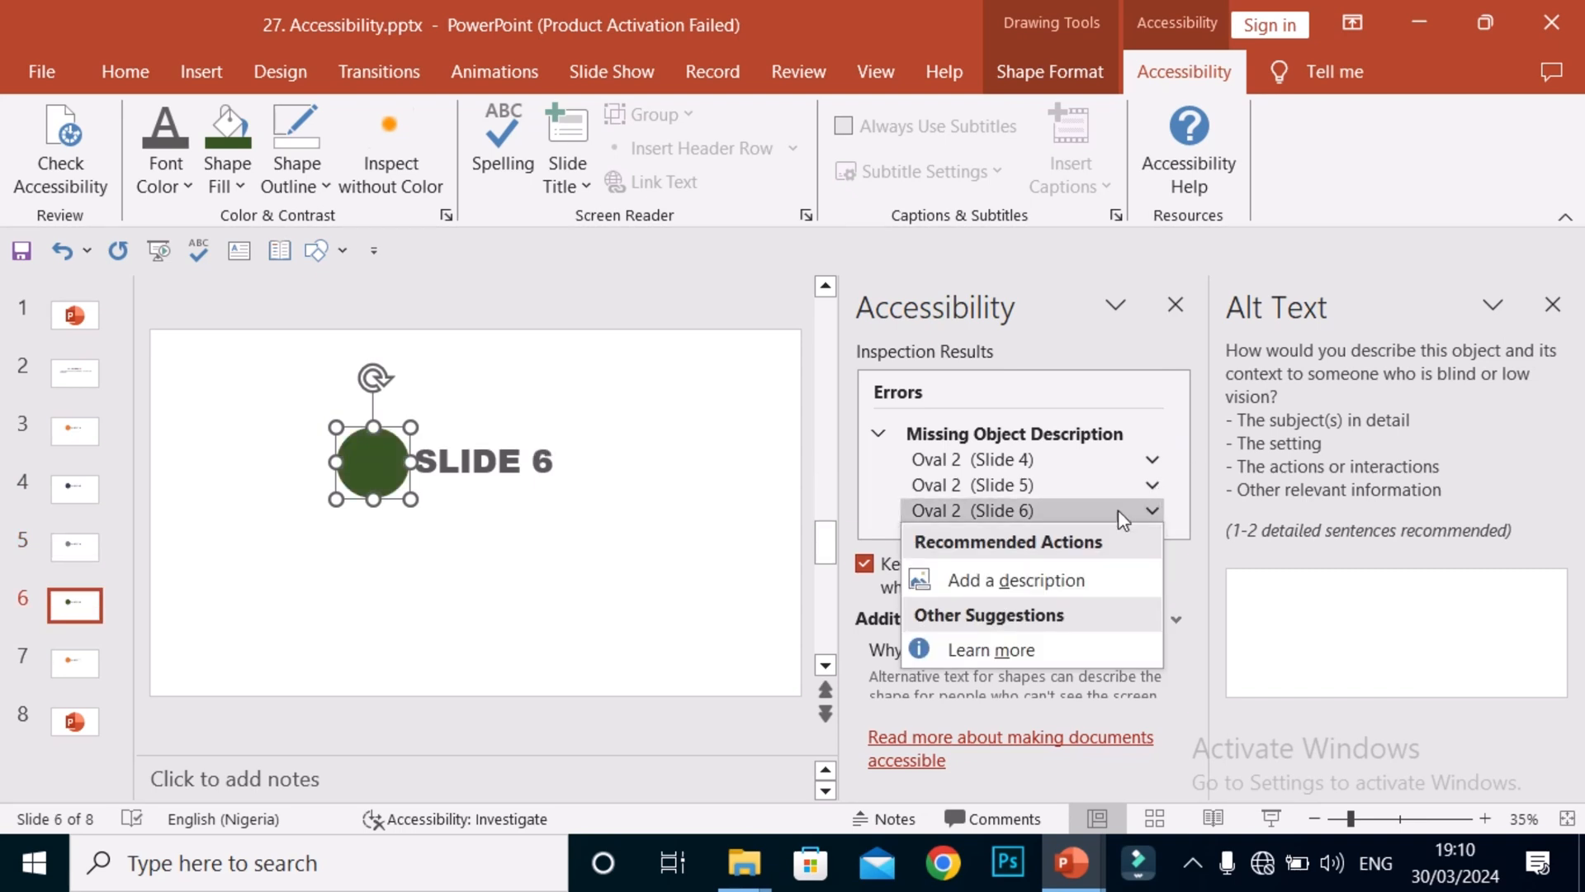
pyautogui.click(882, 489)
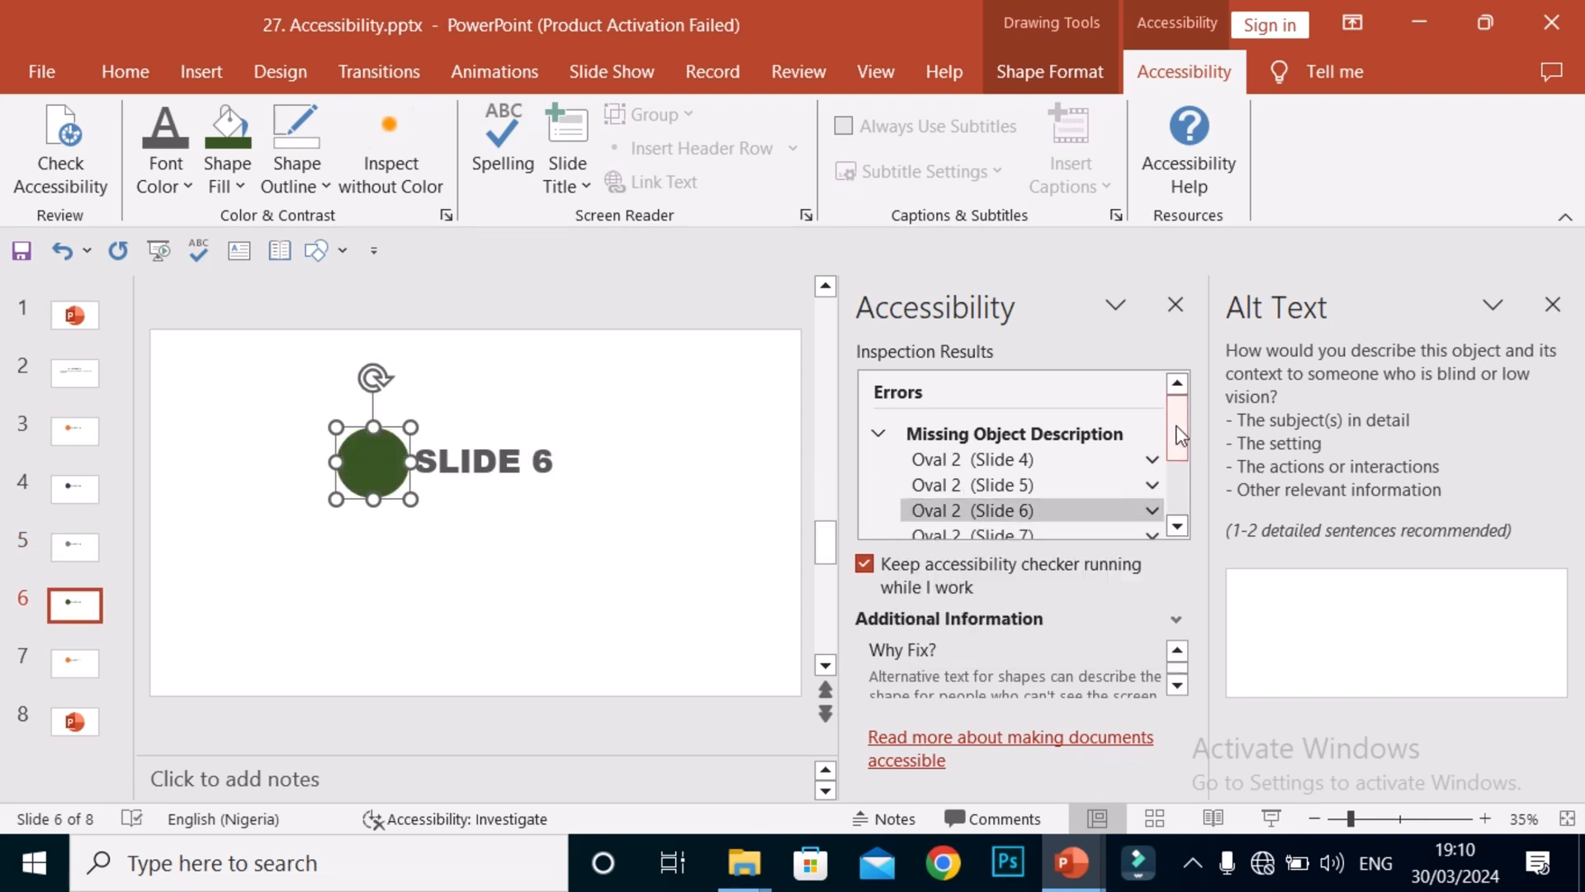
pyautogui.moveTo(1175, 425); pyautogui.dragTo(1175, 388)
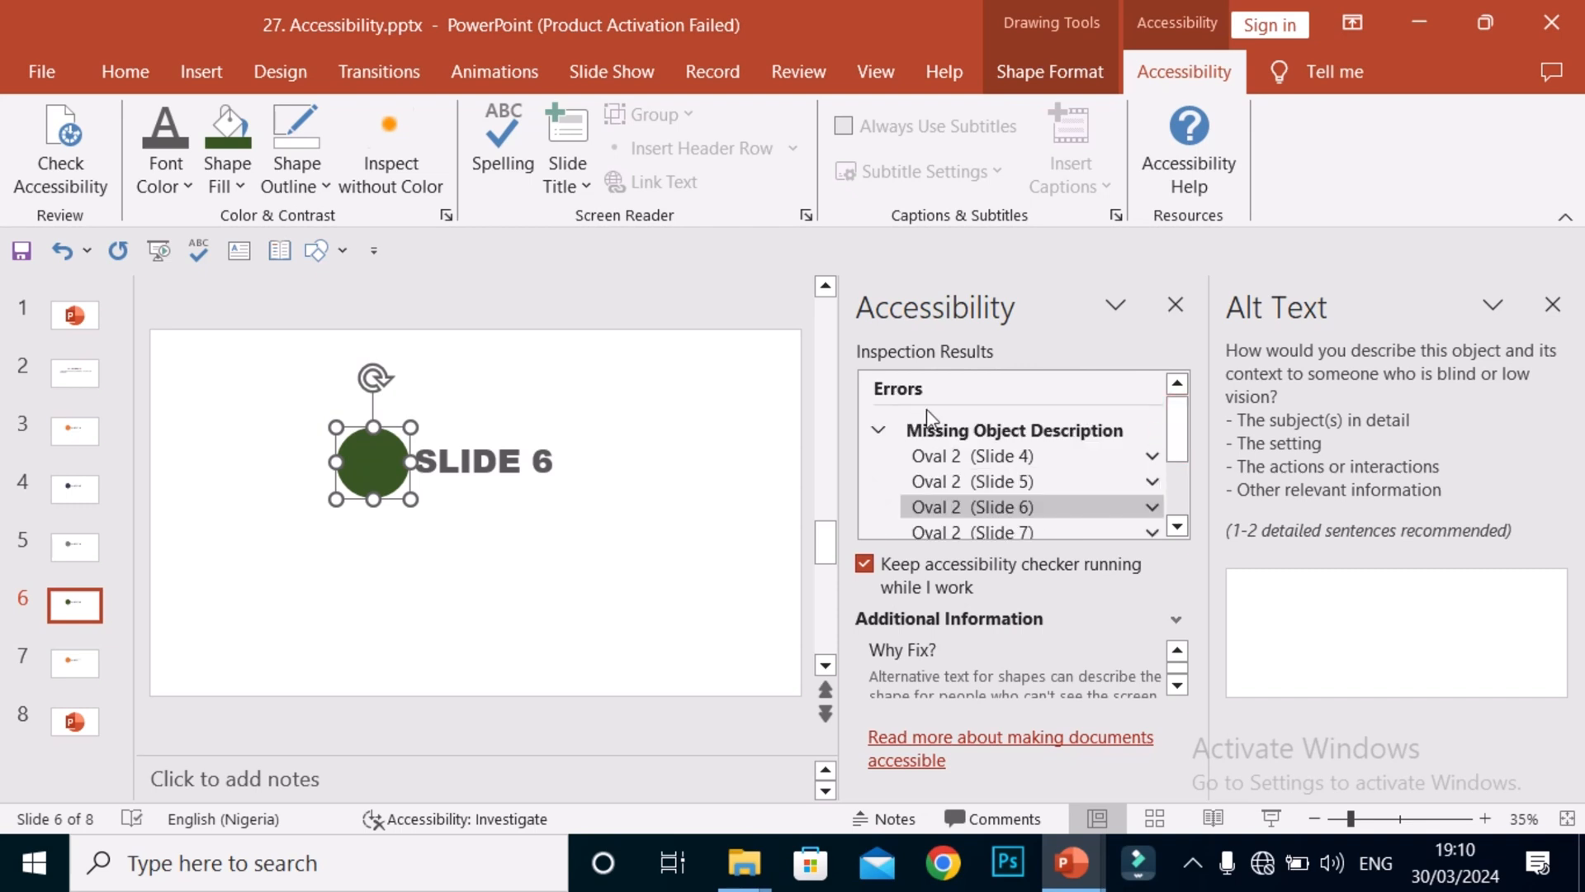
# Collapse the Missing Object Description error group.
pyautogui.click(880, 435)
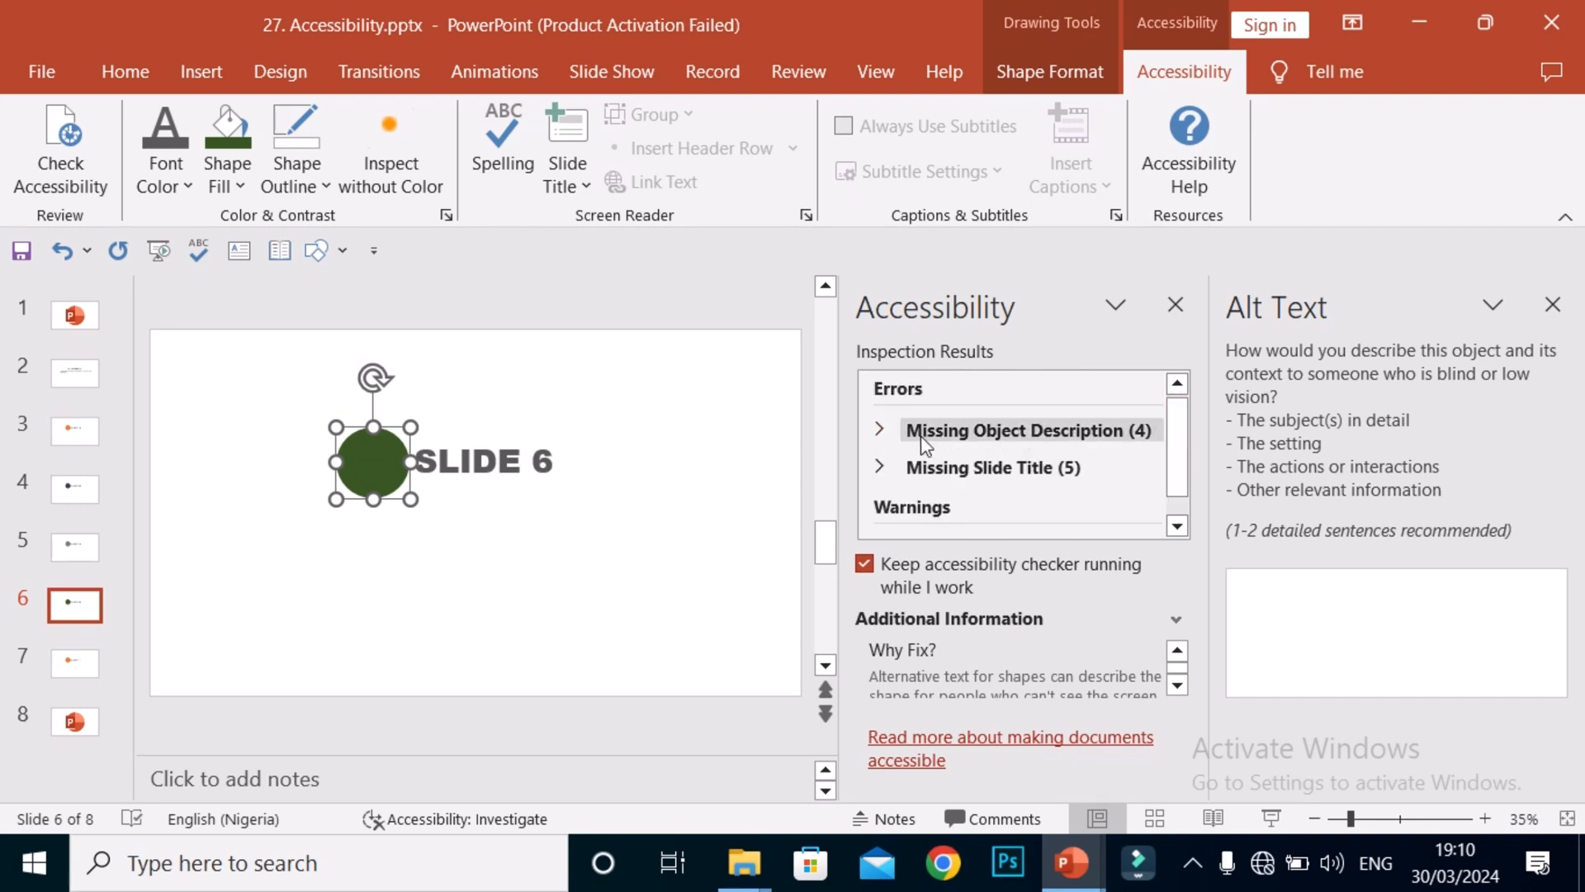
pyautogui.click(919, 432)
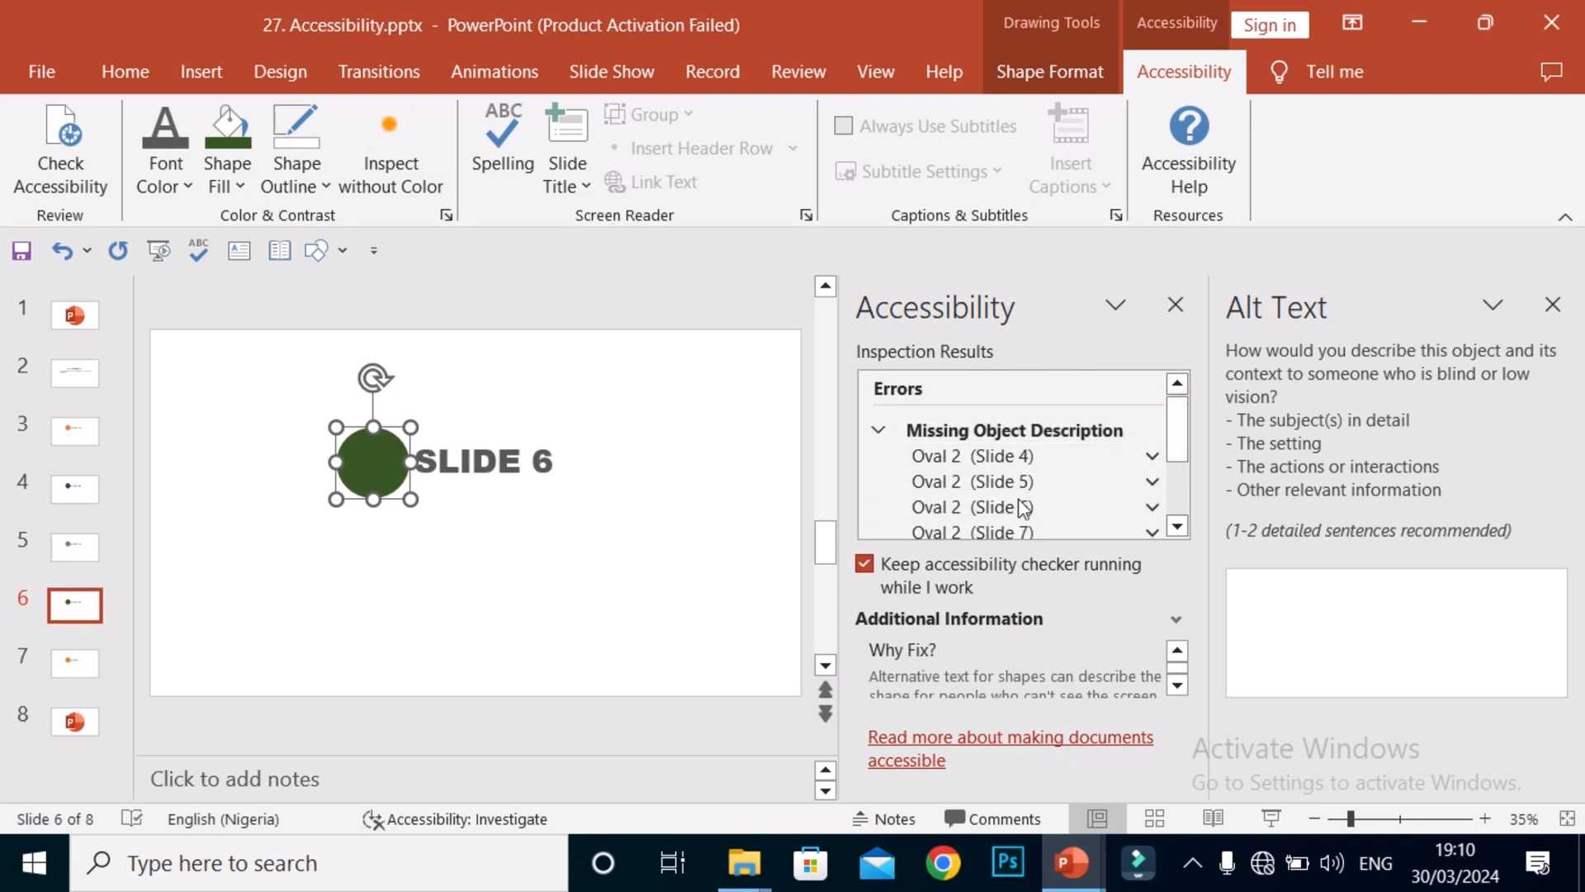
pyautogui.moveTo(1183, 420)
pyautogui.mouseDown()
pyautogui.moveTo(1173, 474)
pyautogui.moveTo(1191, 427)
pyautogui.mouseUp()
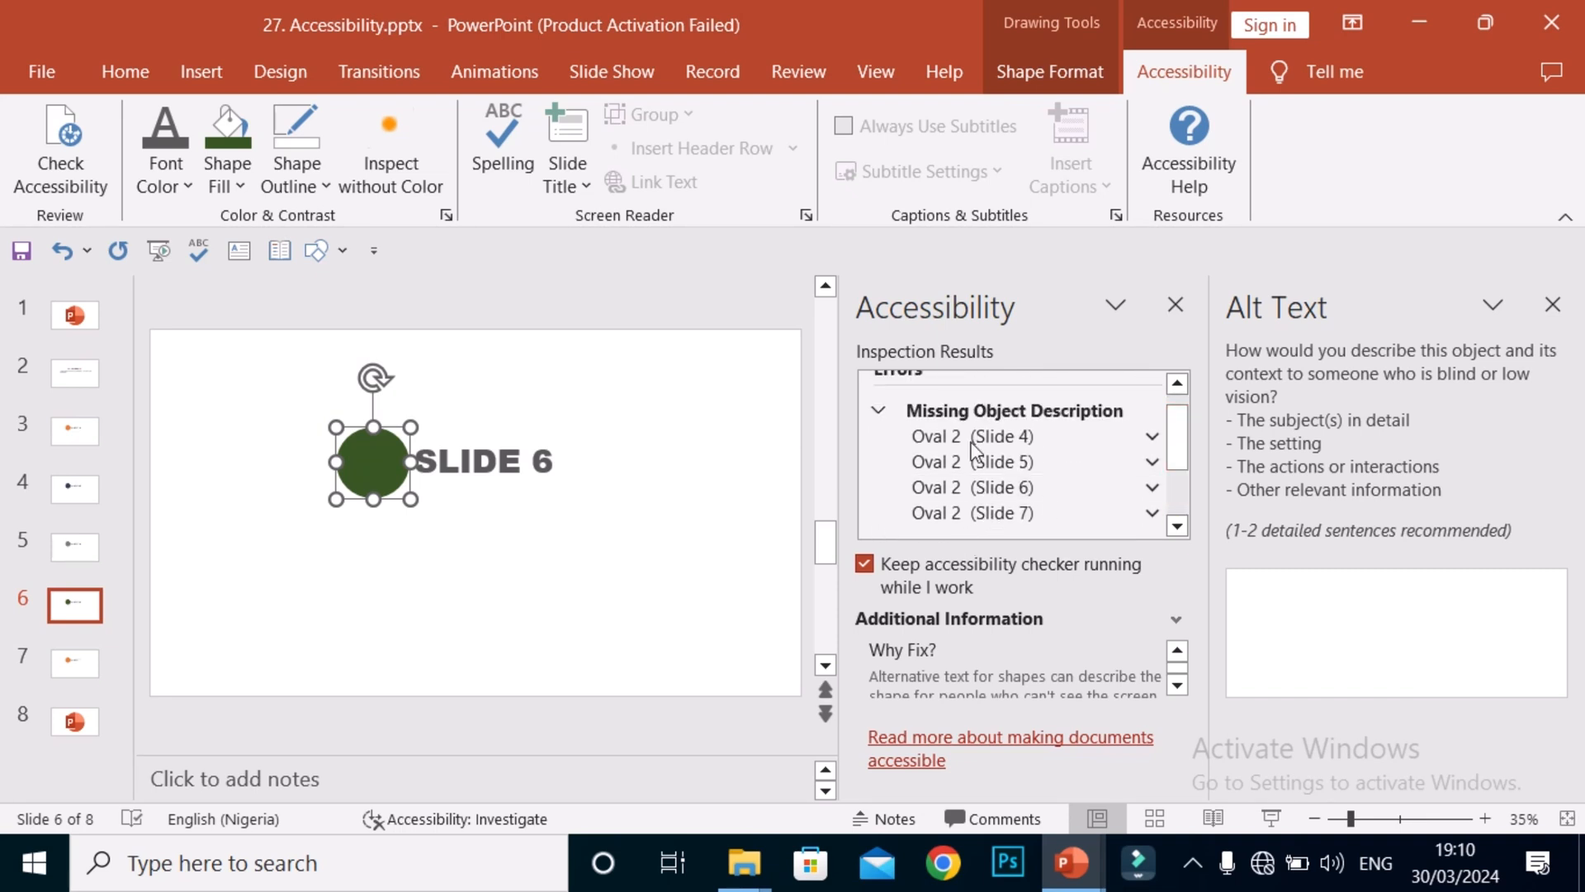
pyautogui.click(898, 411)
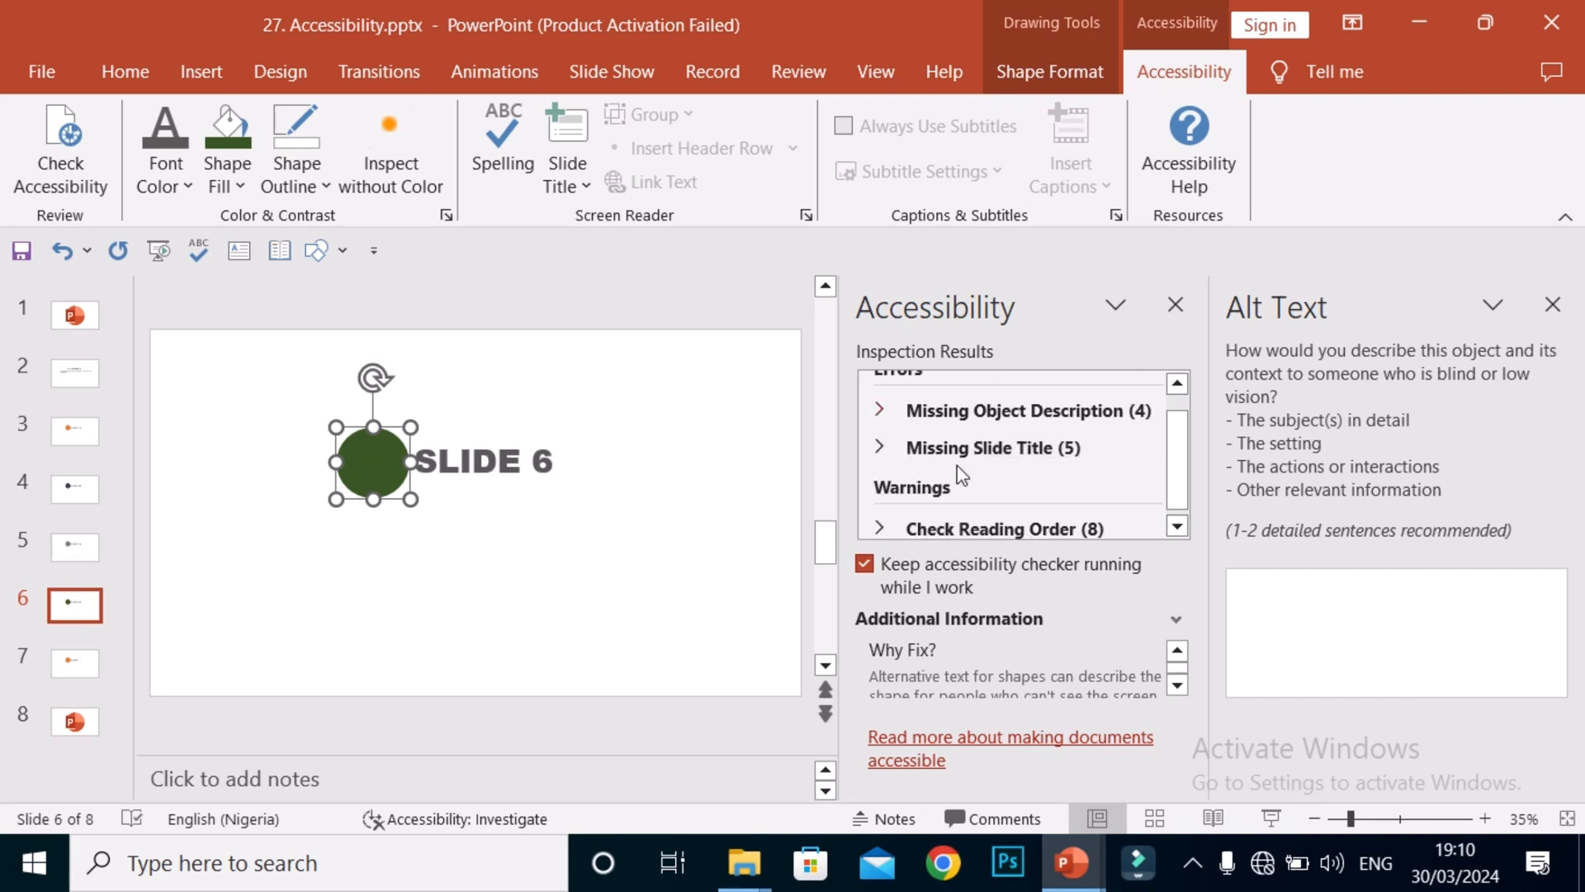
# Add a hidden slide title 'Slide 3' to slide 3 from the Missing Slide Title errors.
pyautogui.click(915, 446)
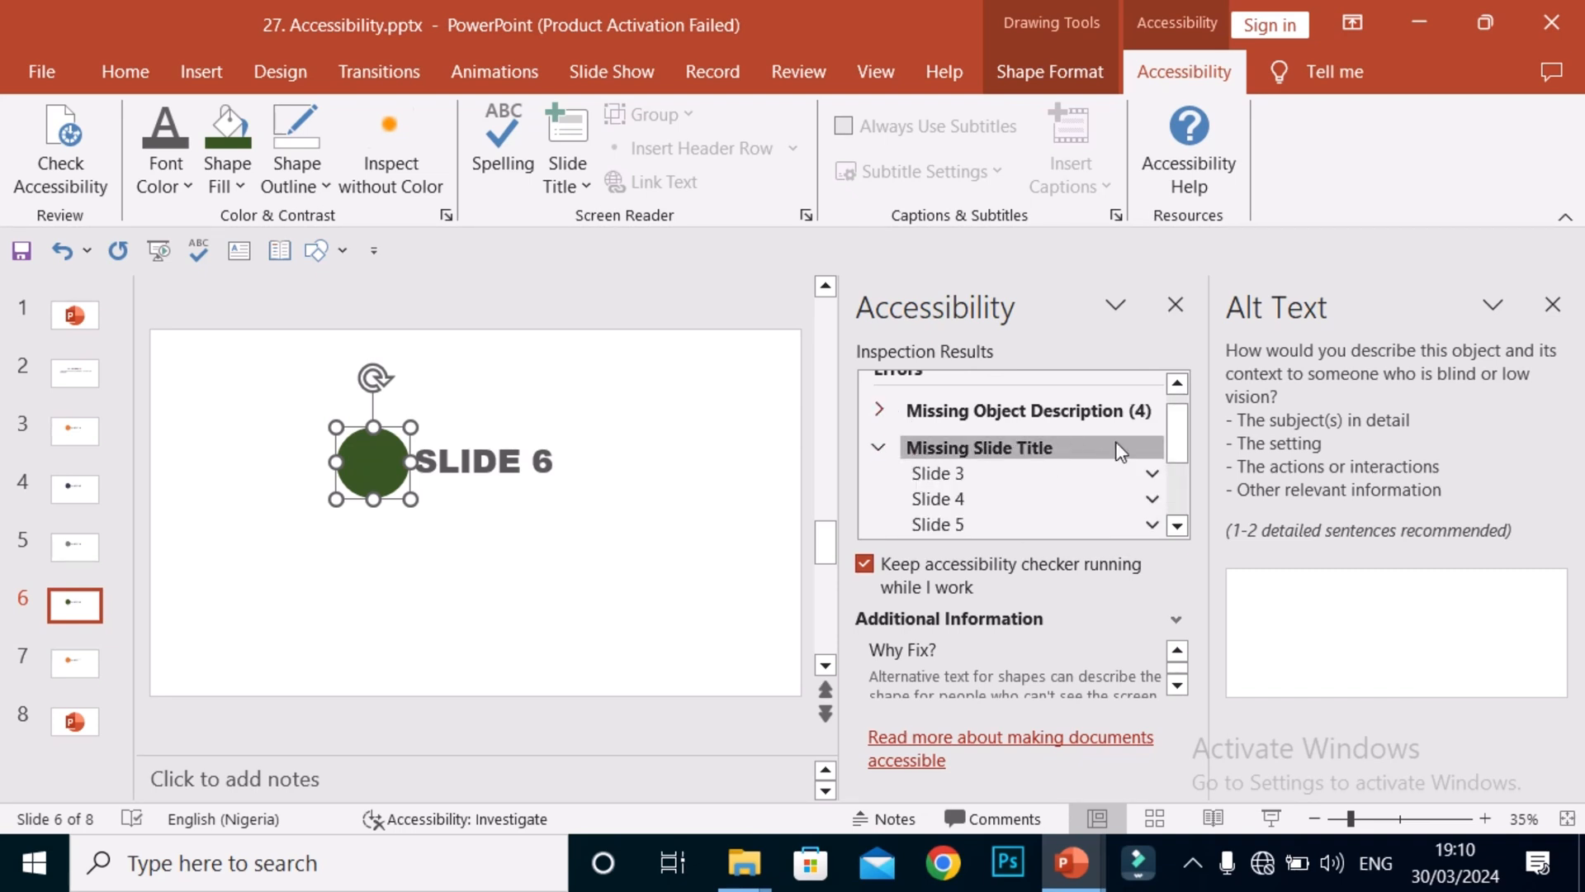
pyautogui.moveTo(1178, 439)
pyautogui.mouseDown()
pyautogui.moveTo(1186, 472)
pyautogui.moveTo(1186, 425)
pyautogui.moveTo(1186, 445)
pyautogui.mouseUp()
pyautogui.click(1151, 418)
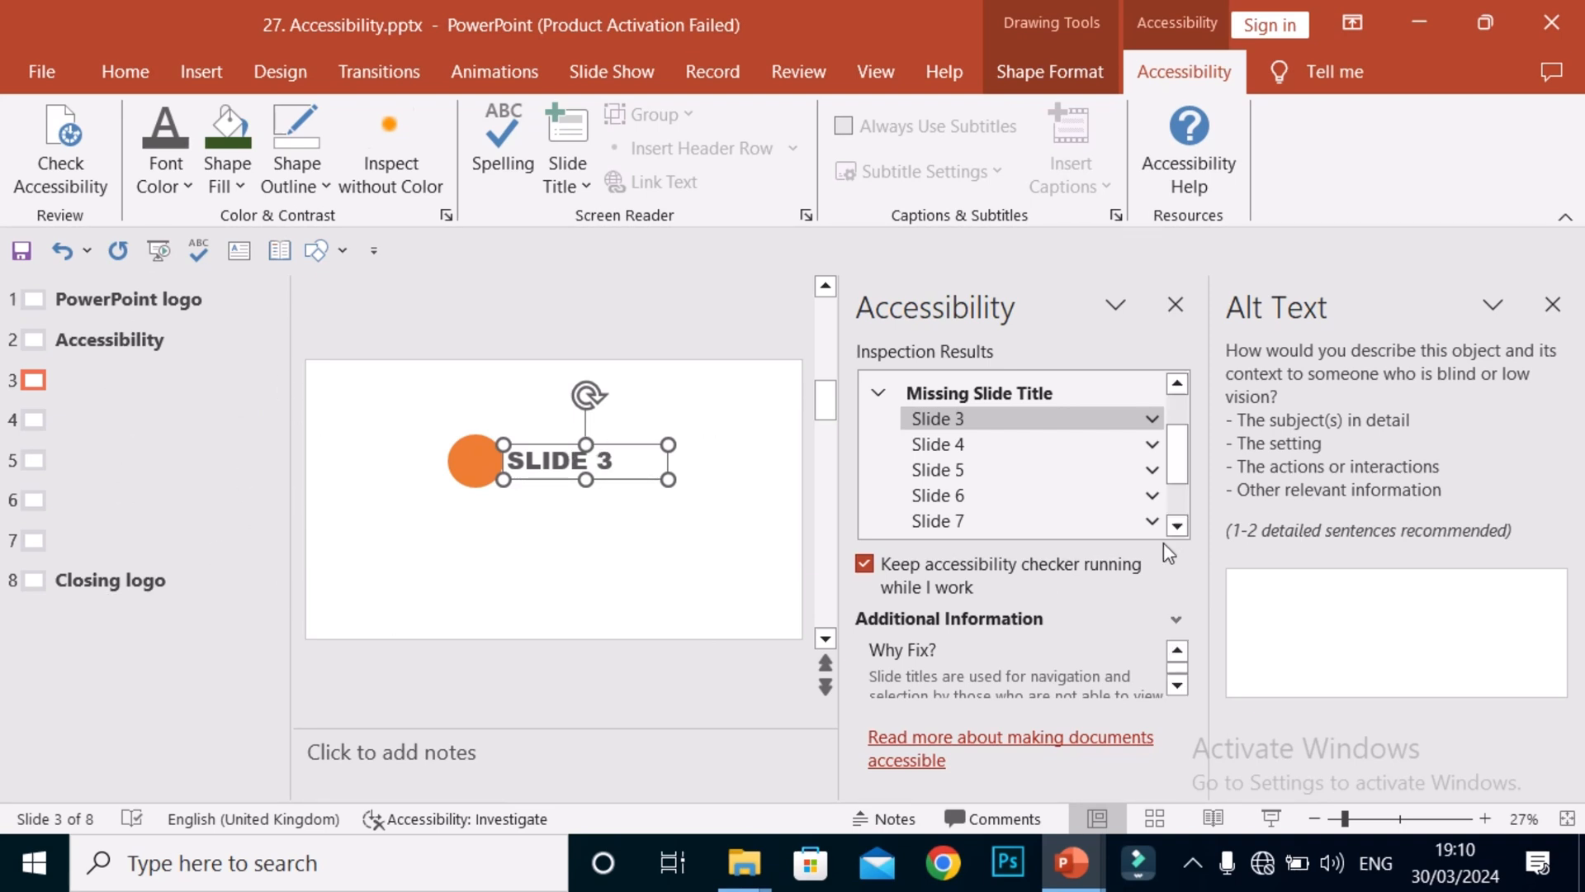
pyautogui.click(1152, 419)
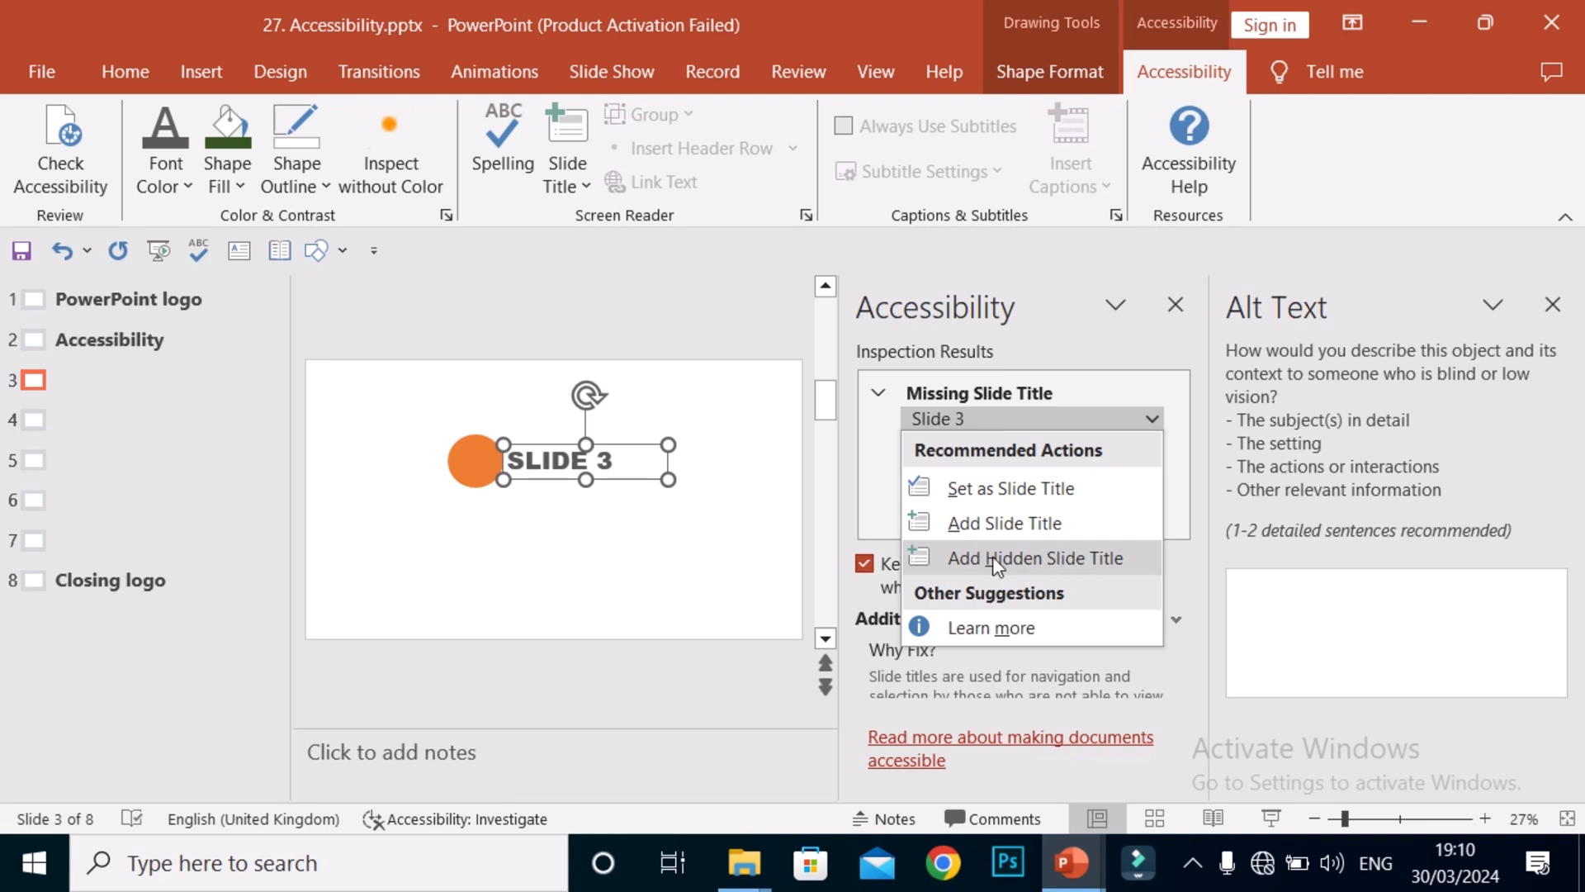
pyautogui.click(1040, 562)
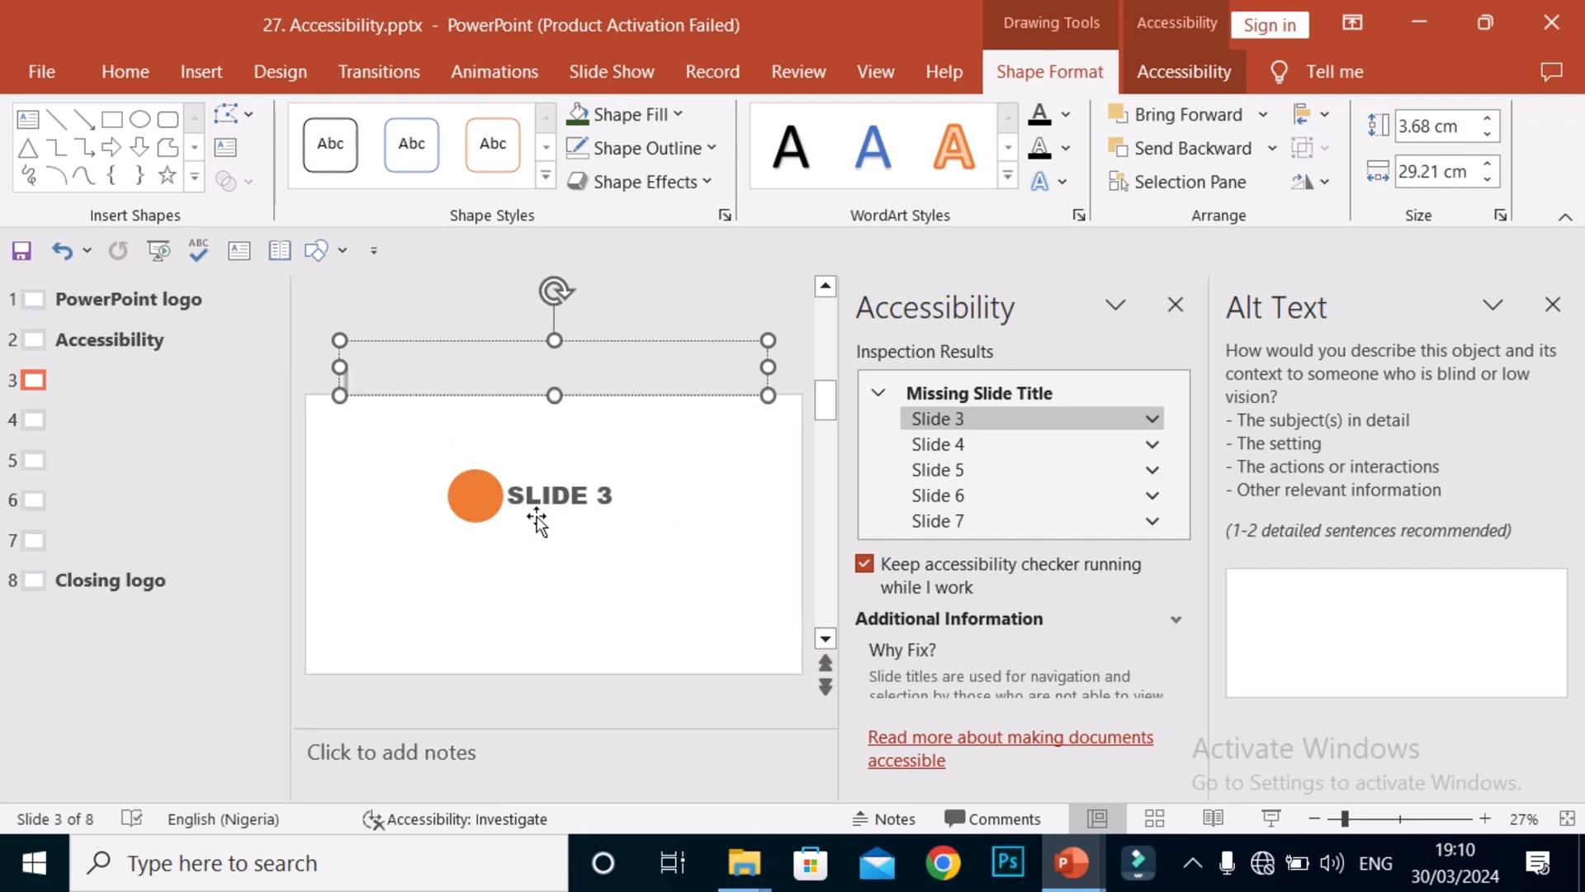
pyautogui.write('Slide 3')
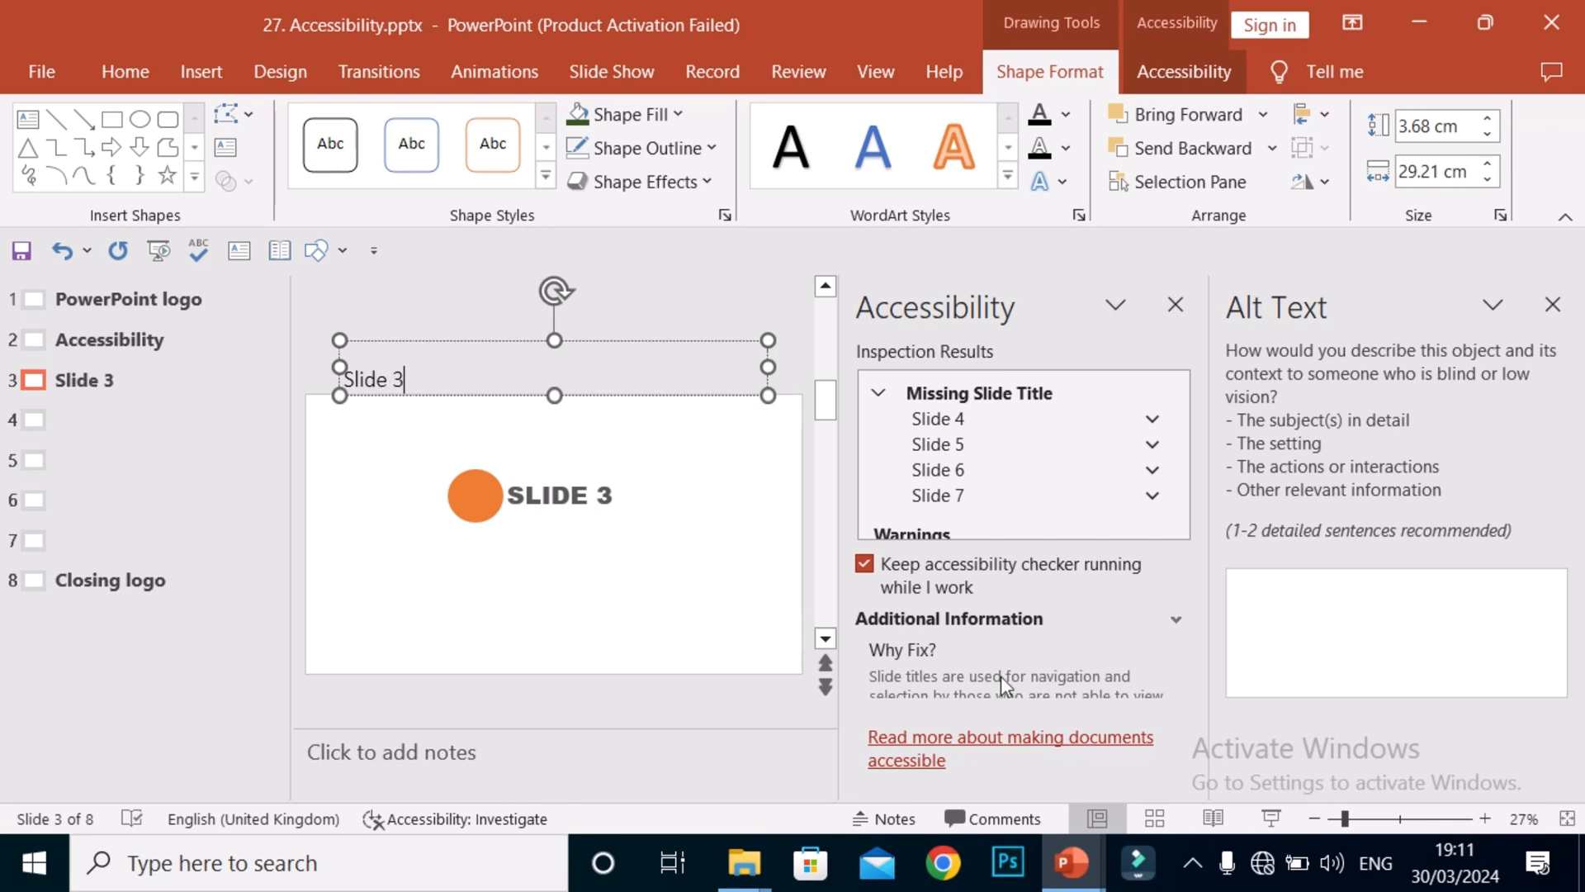
# Replace slide 4's newly added visible title box with an empty hidden slide title.
pyautogui.click(1152, 419)
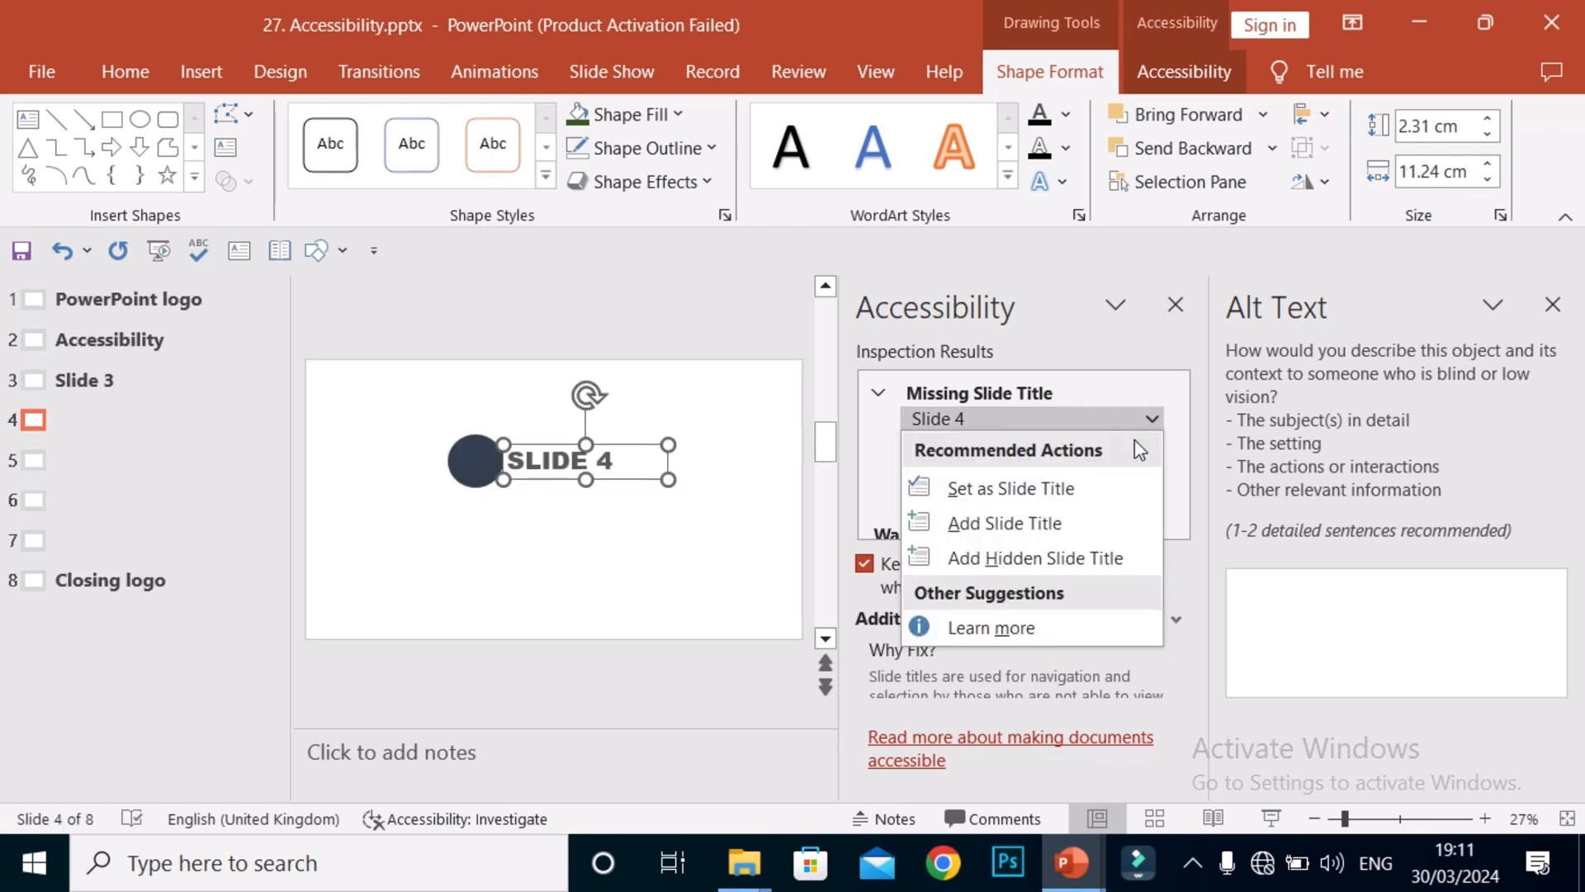
pyautogui.click(1072, 528)
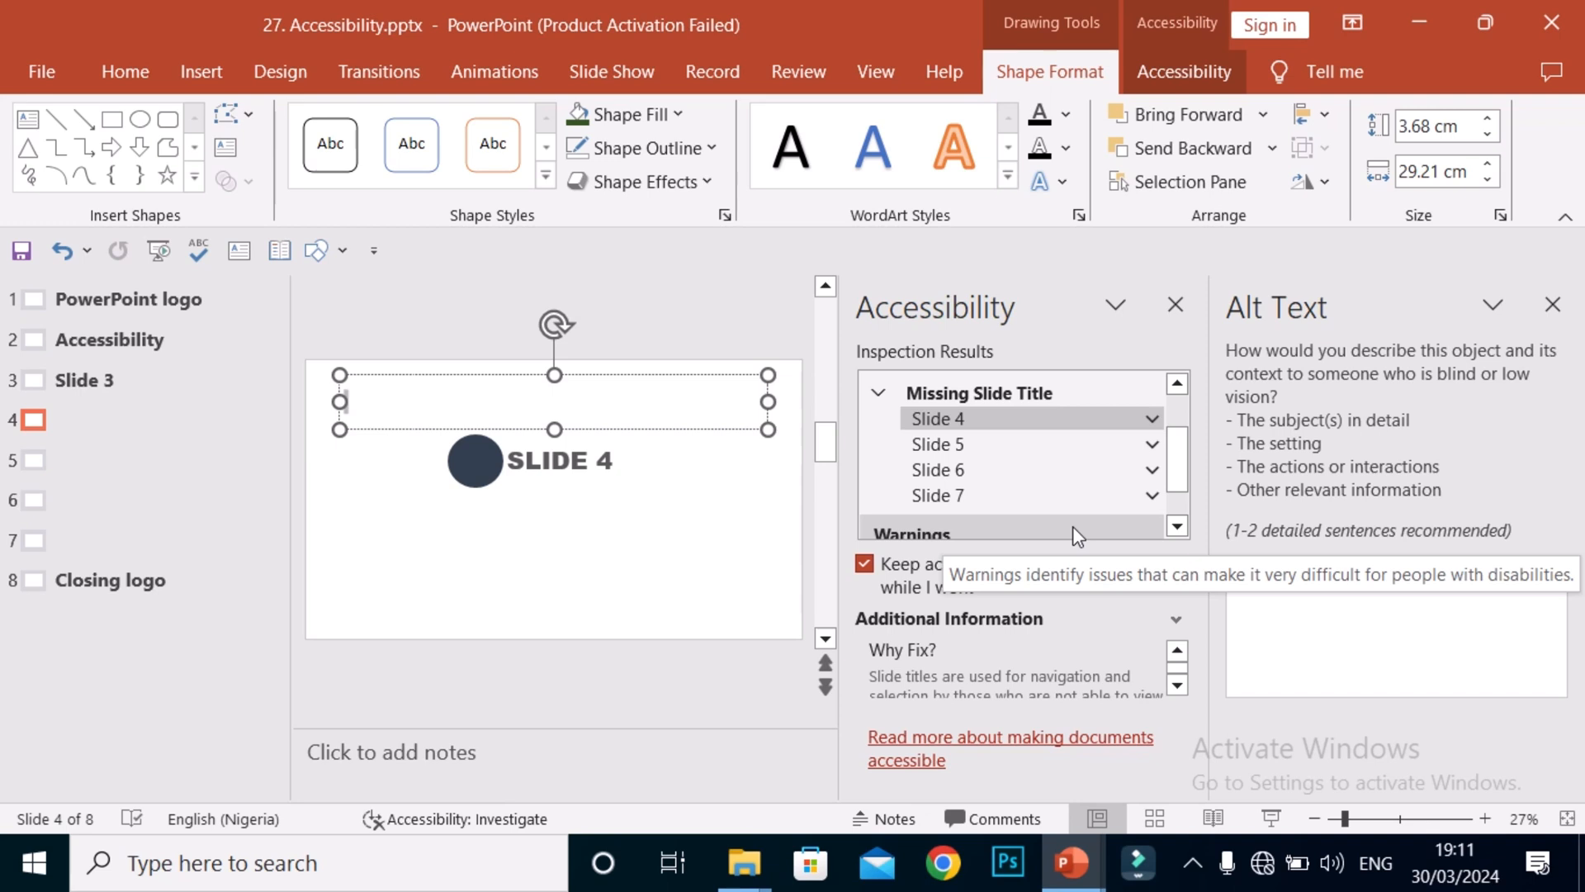
pyautogui.click(1151, 420)
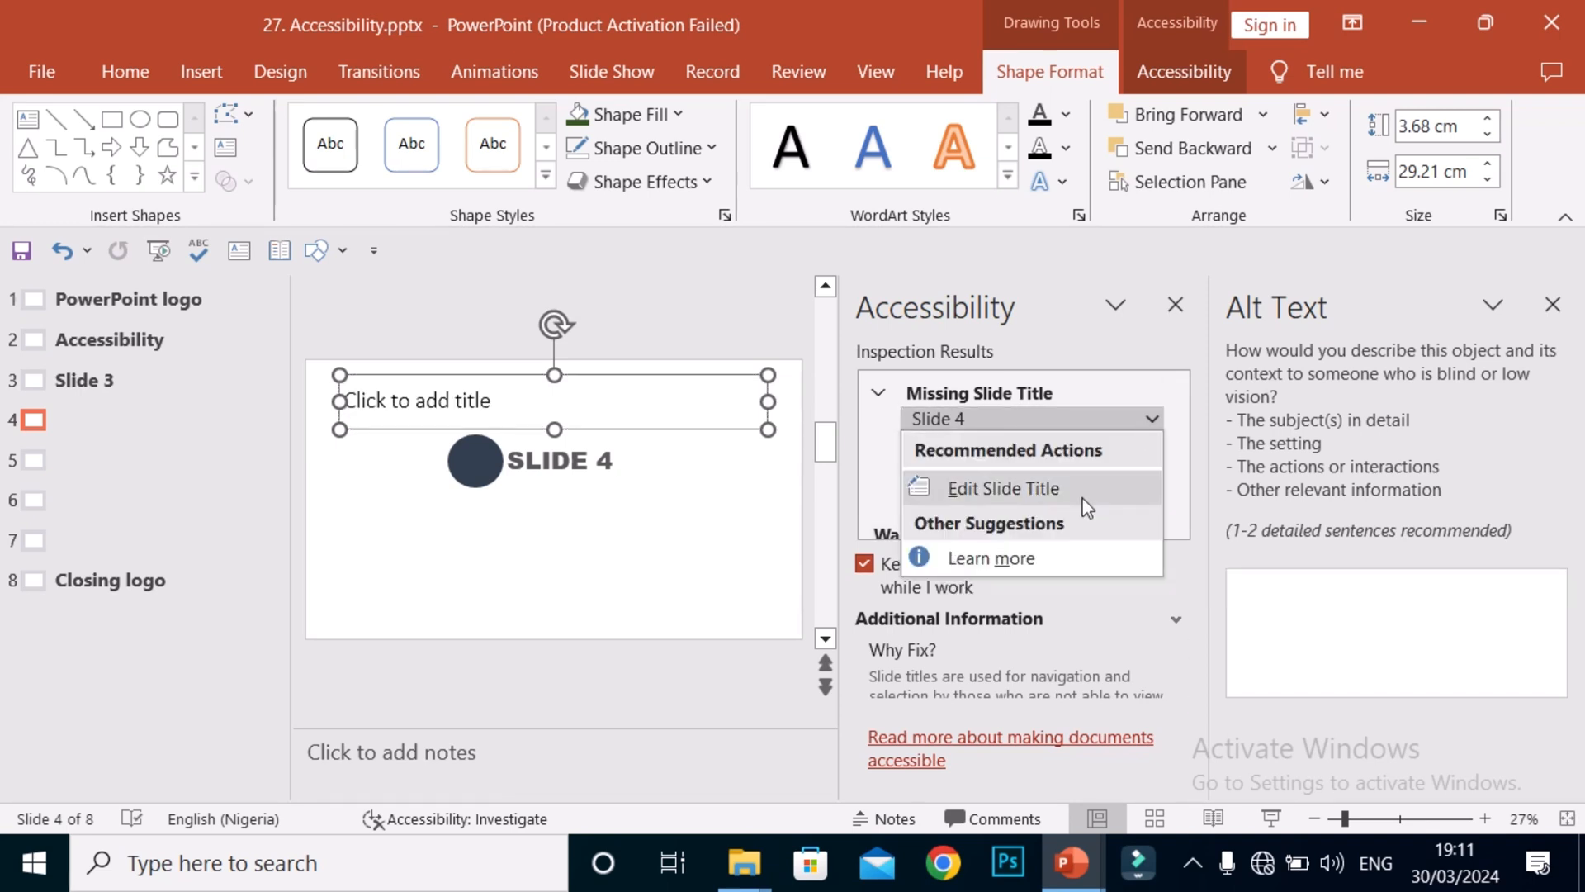
pyautogui.click(1086, 493)
pyautogui.click(1151, 420)
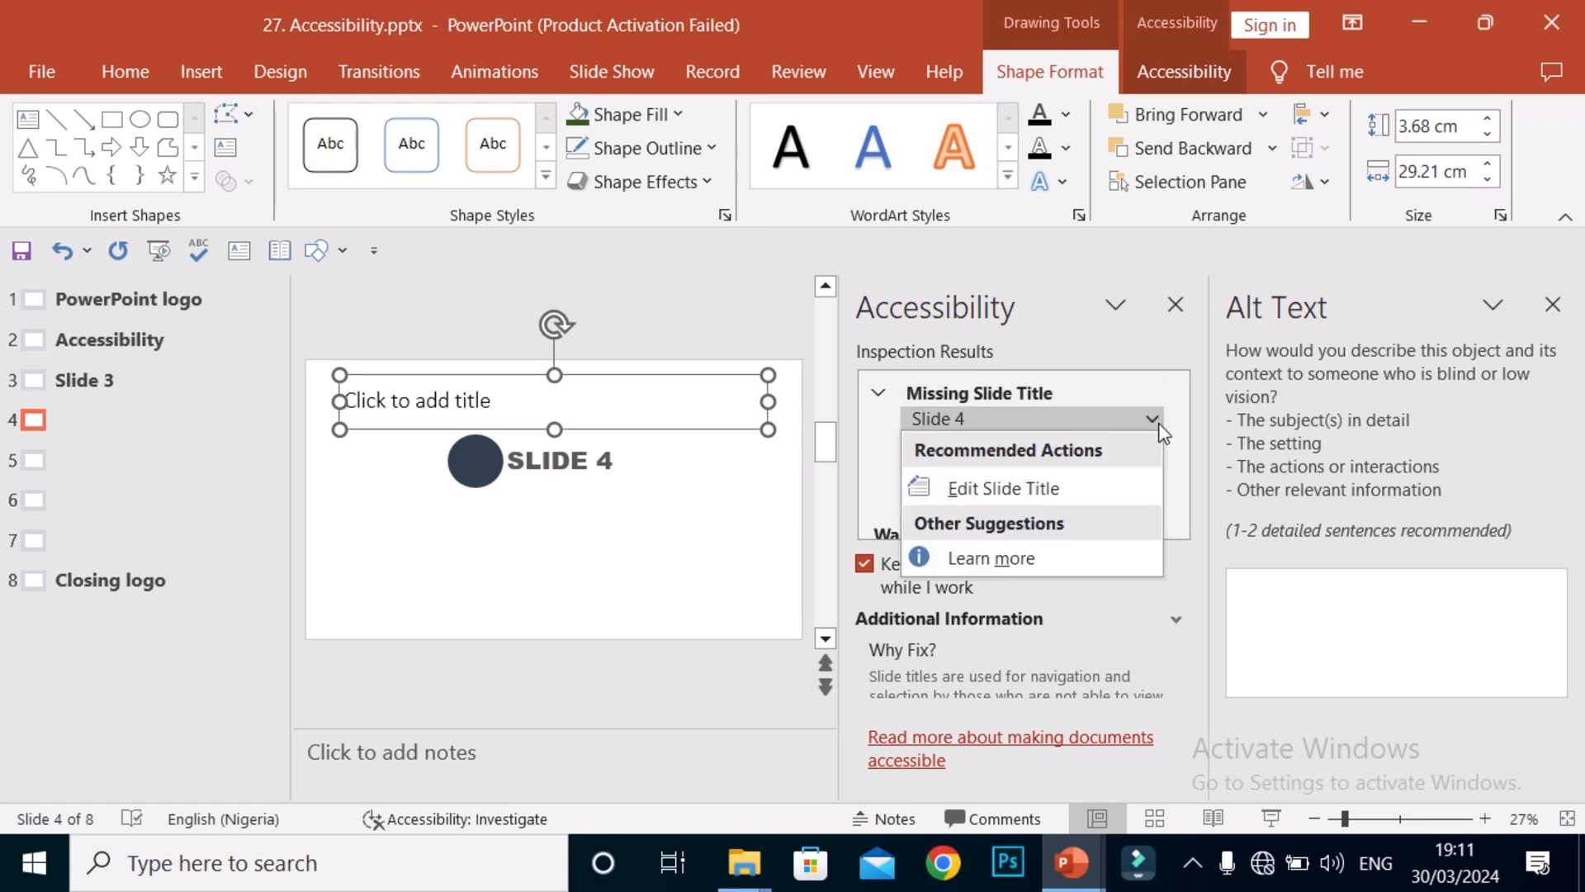
pyautogui.click(1151, 419)
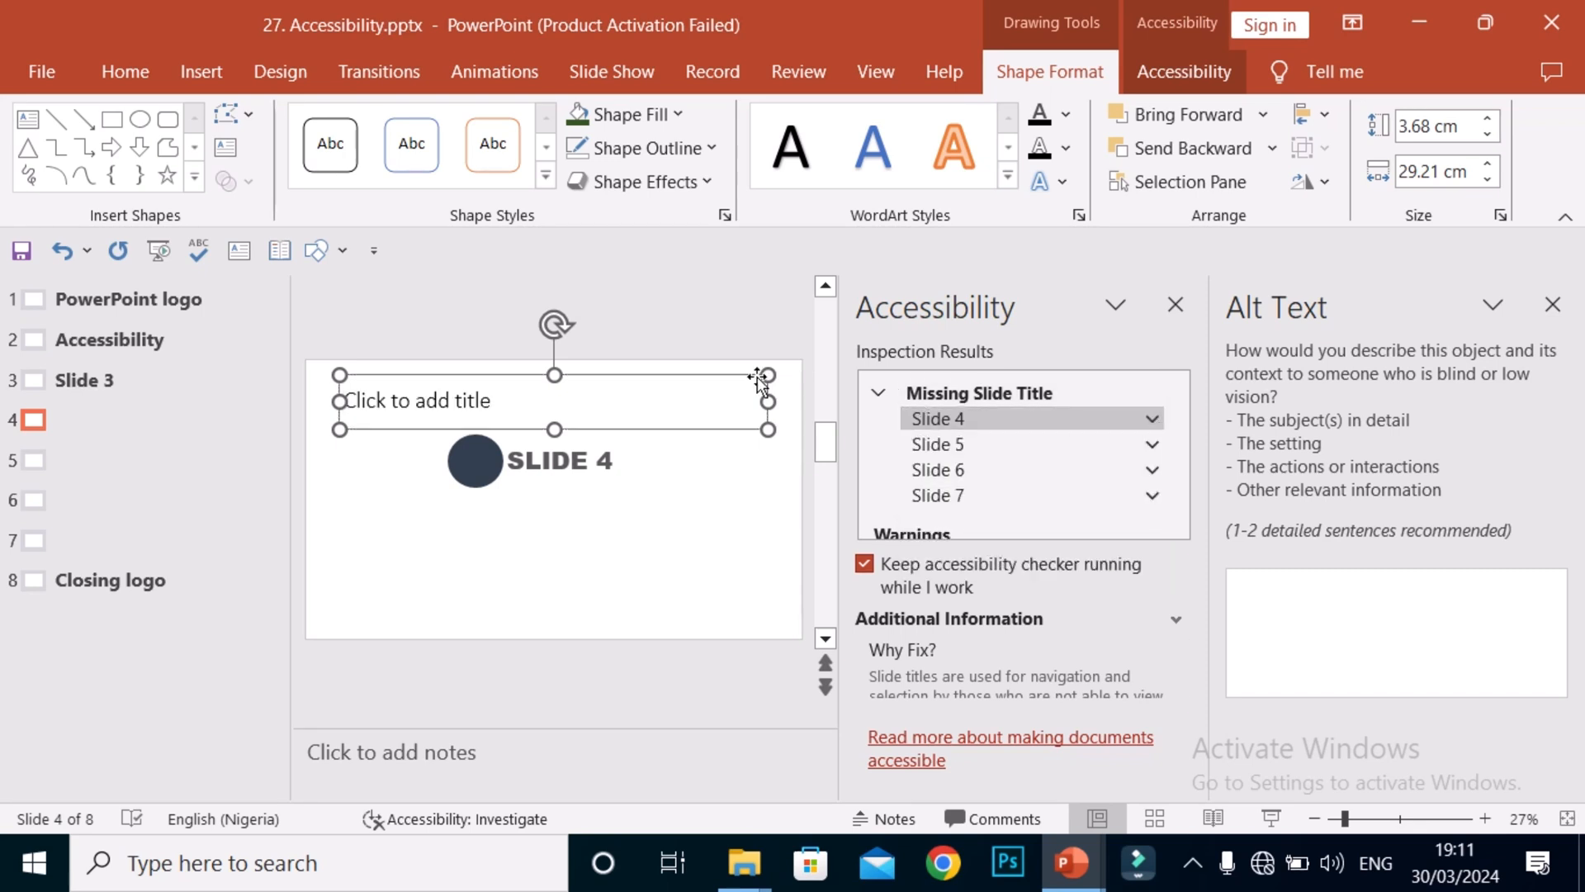
pyautogui.press('Delete')
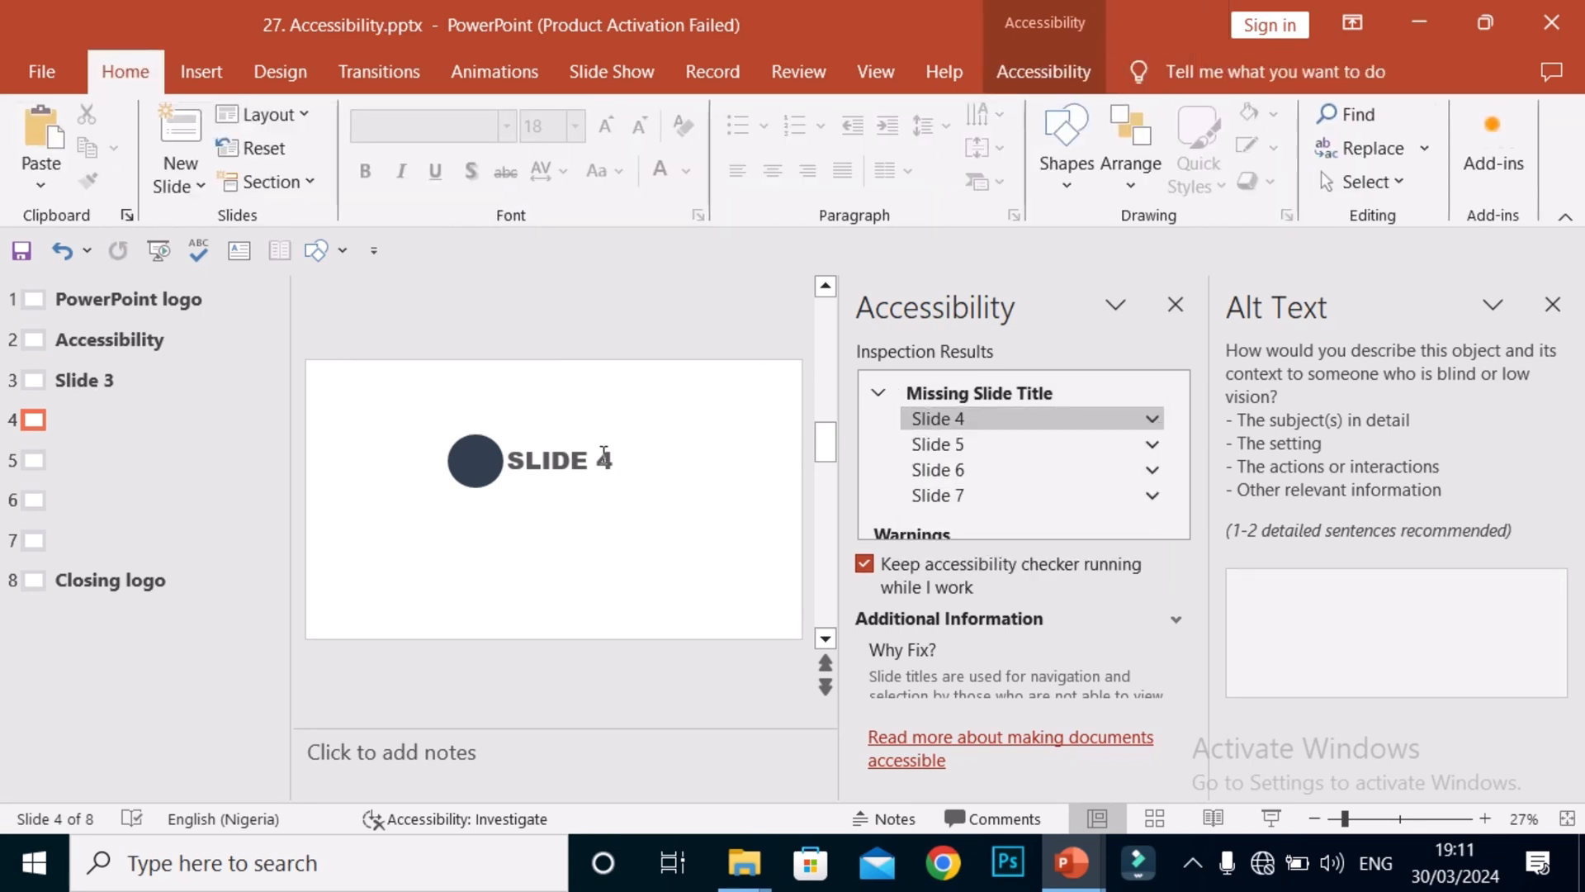
pyautogui.click(1151, 419)
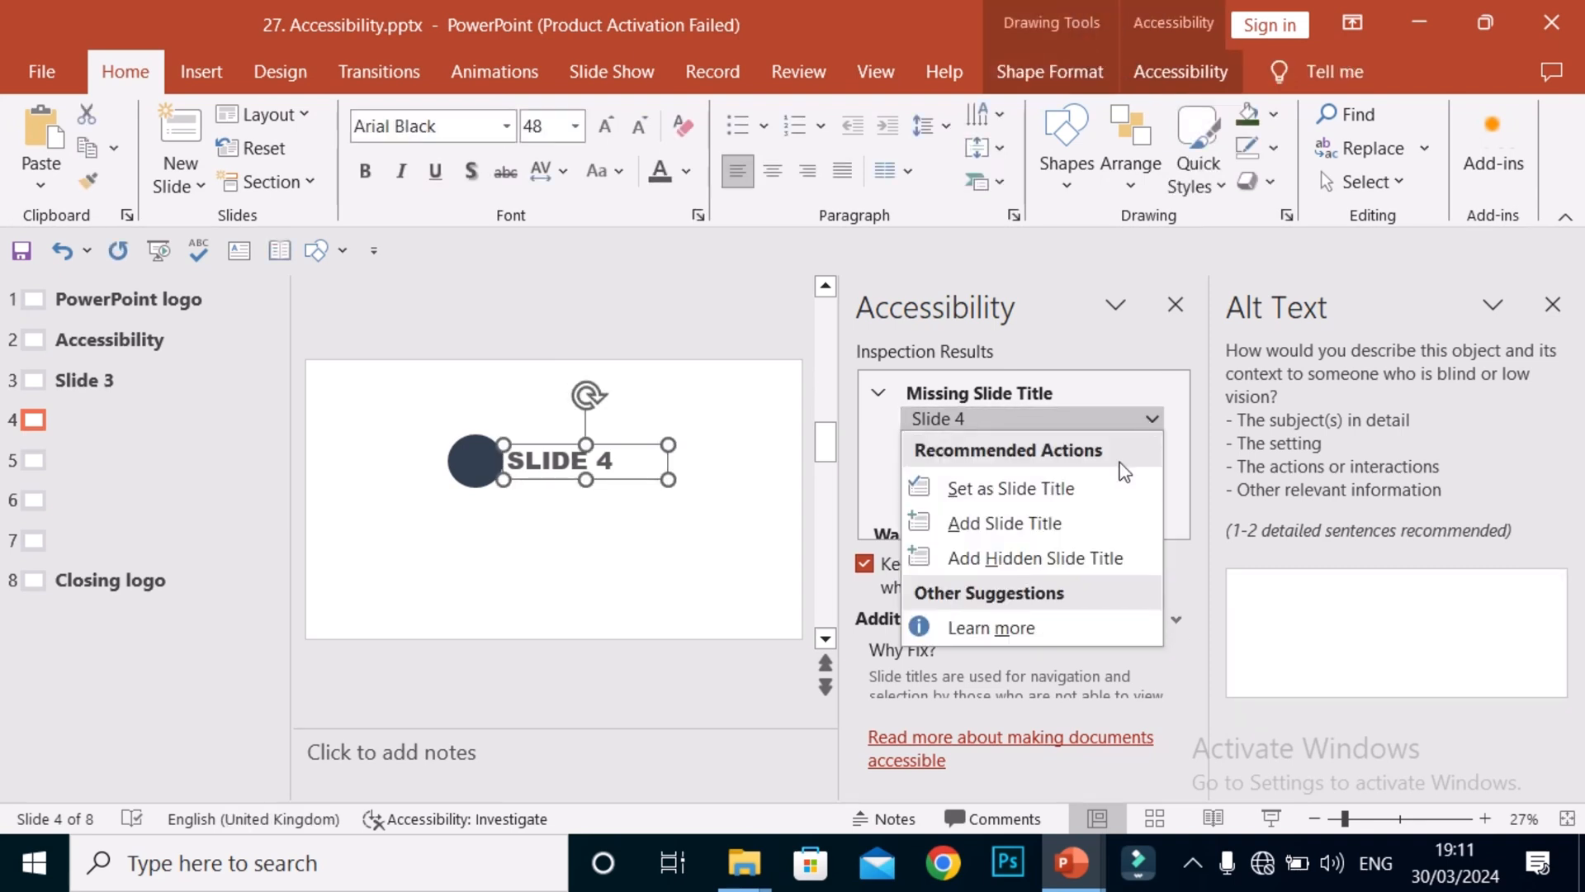
pyautogui.click(1066, 559)
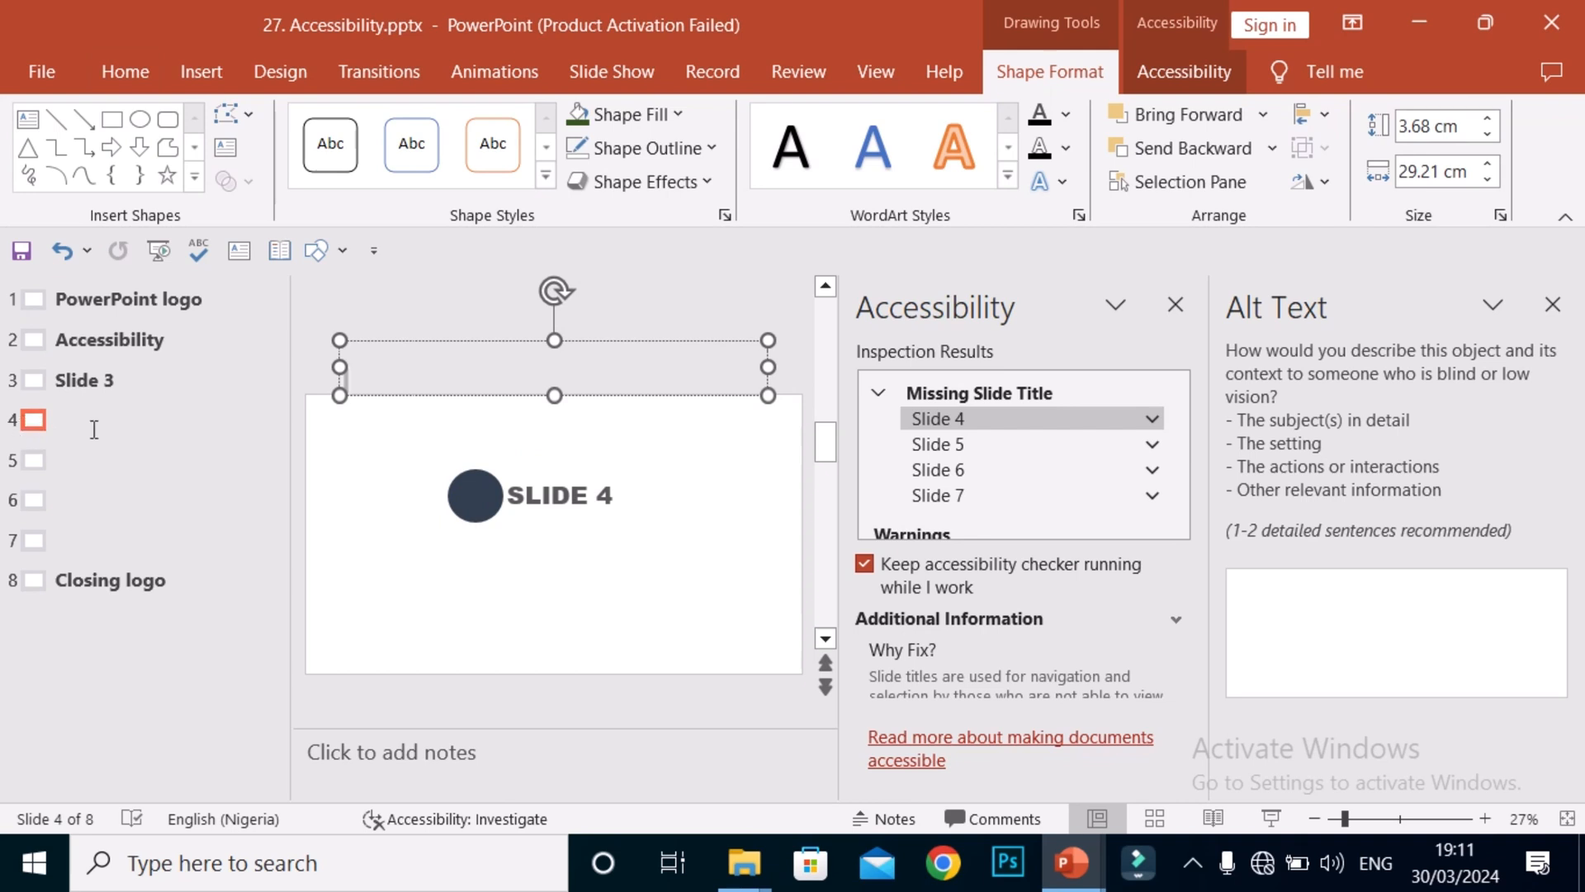
# Enter 'Slide 4' as the hidden title, collapse the title errors and close Alt Text.
pyautogui.write('Slide')
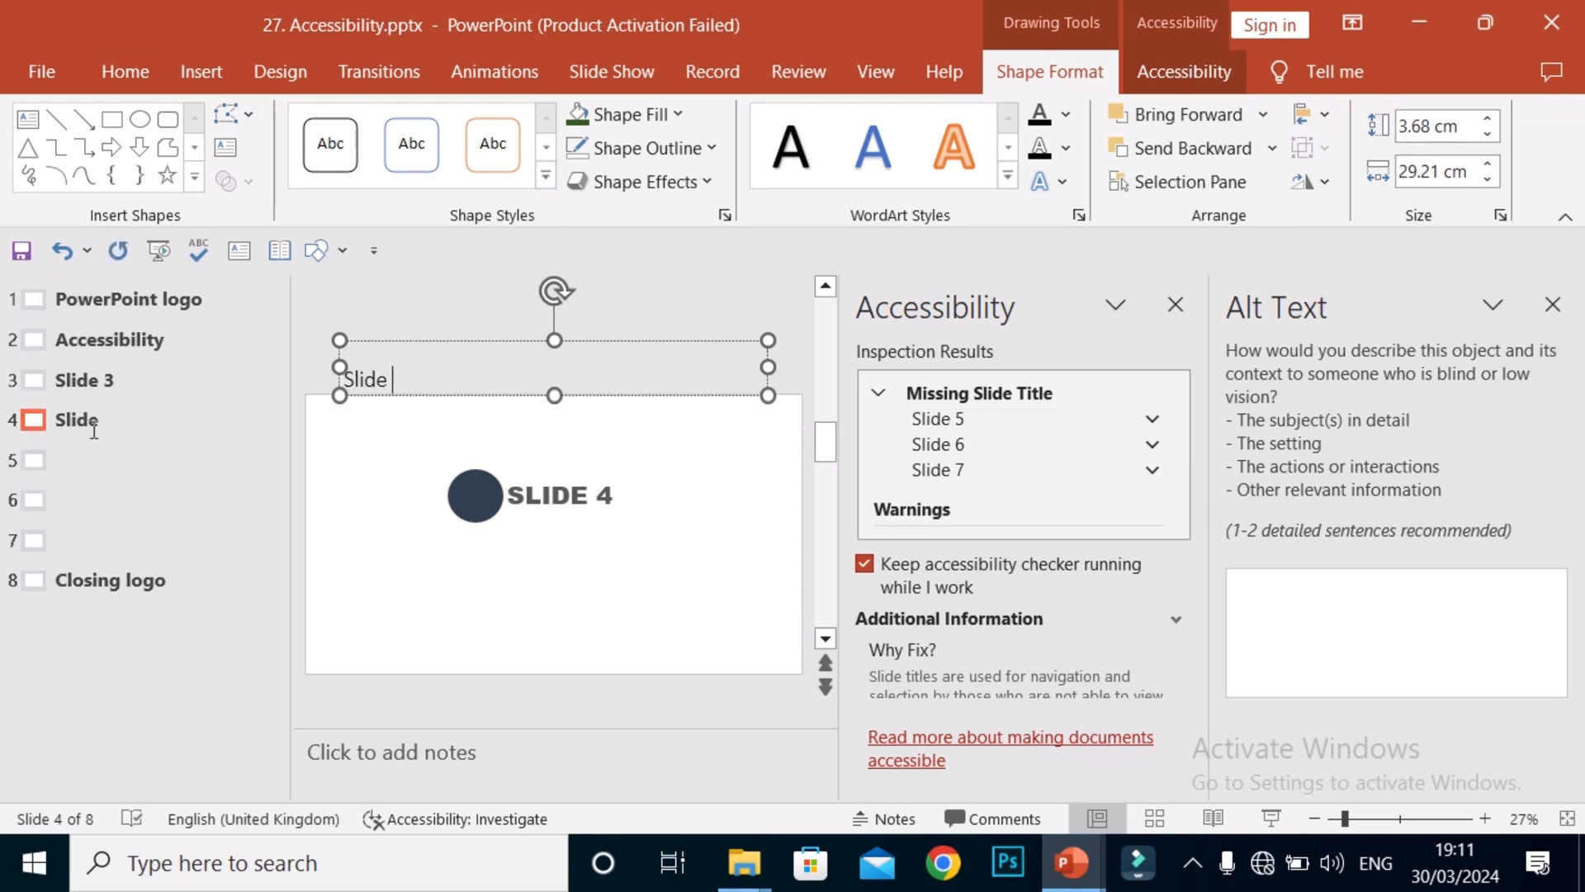
pyautogui.write(' 4')
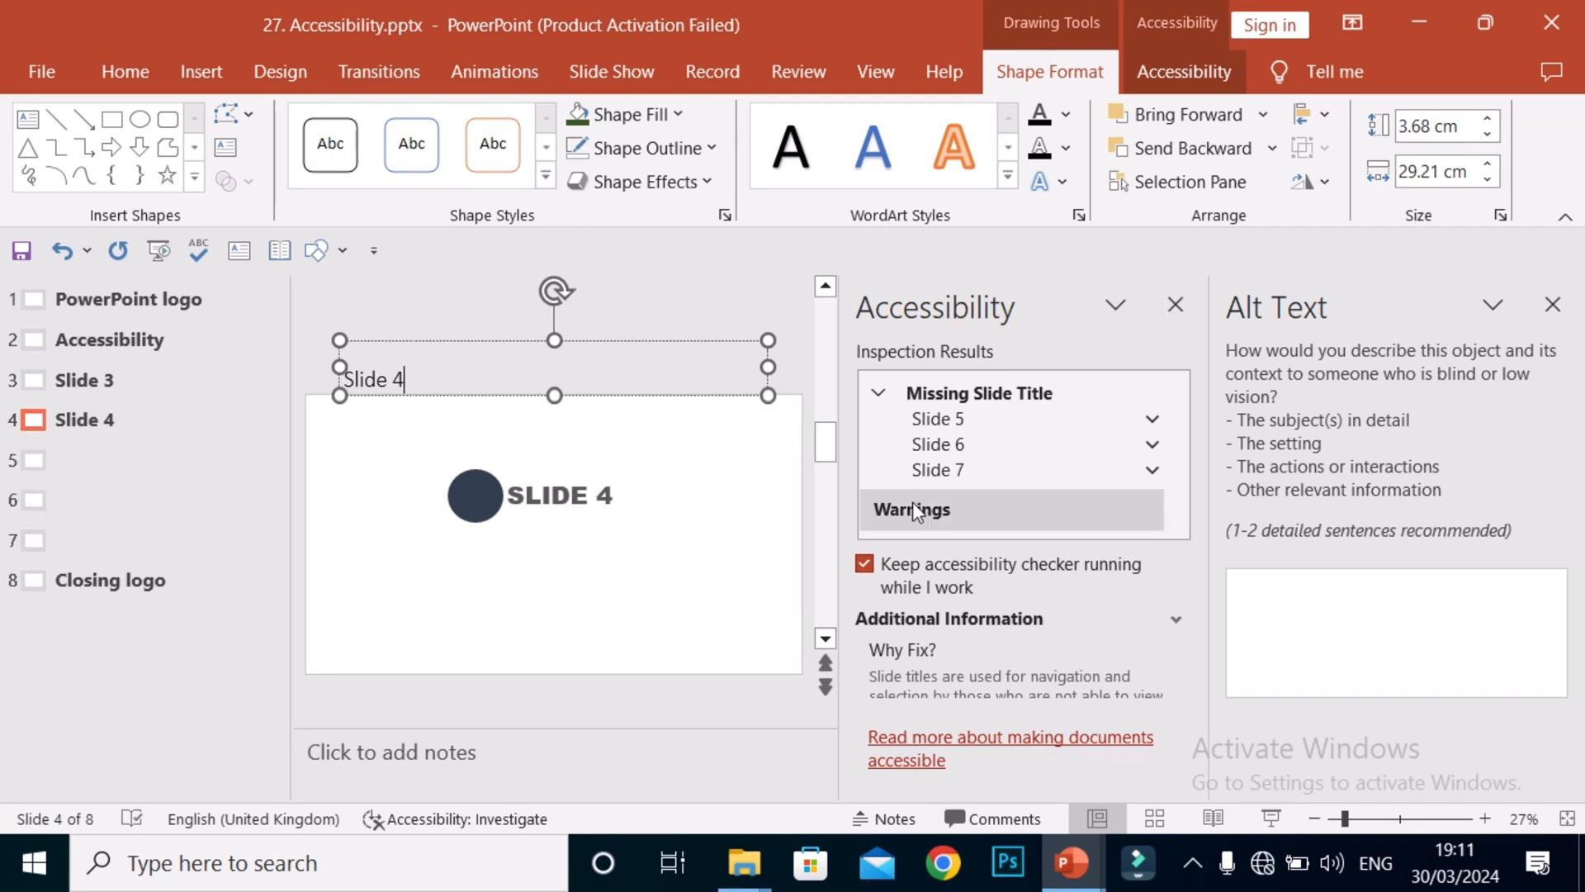
pyautogui.click(888, 396)
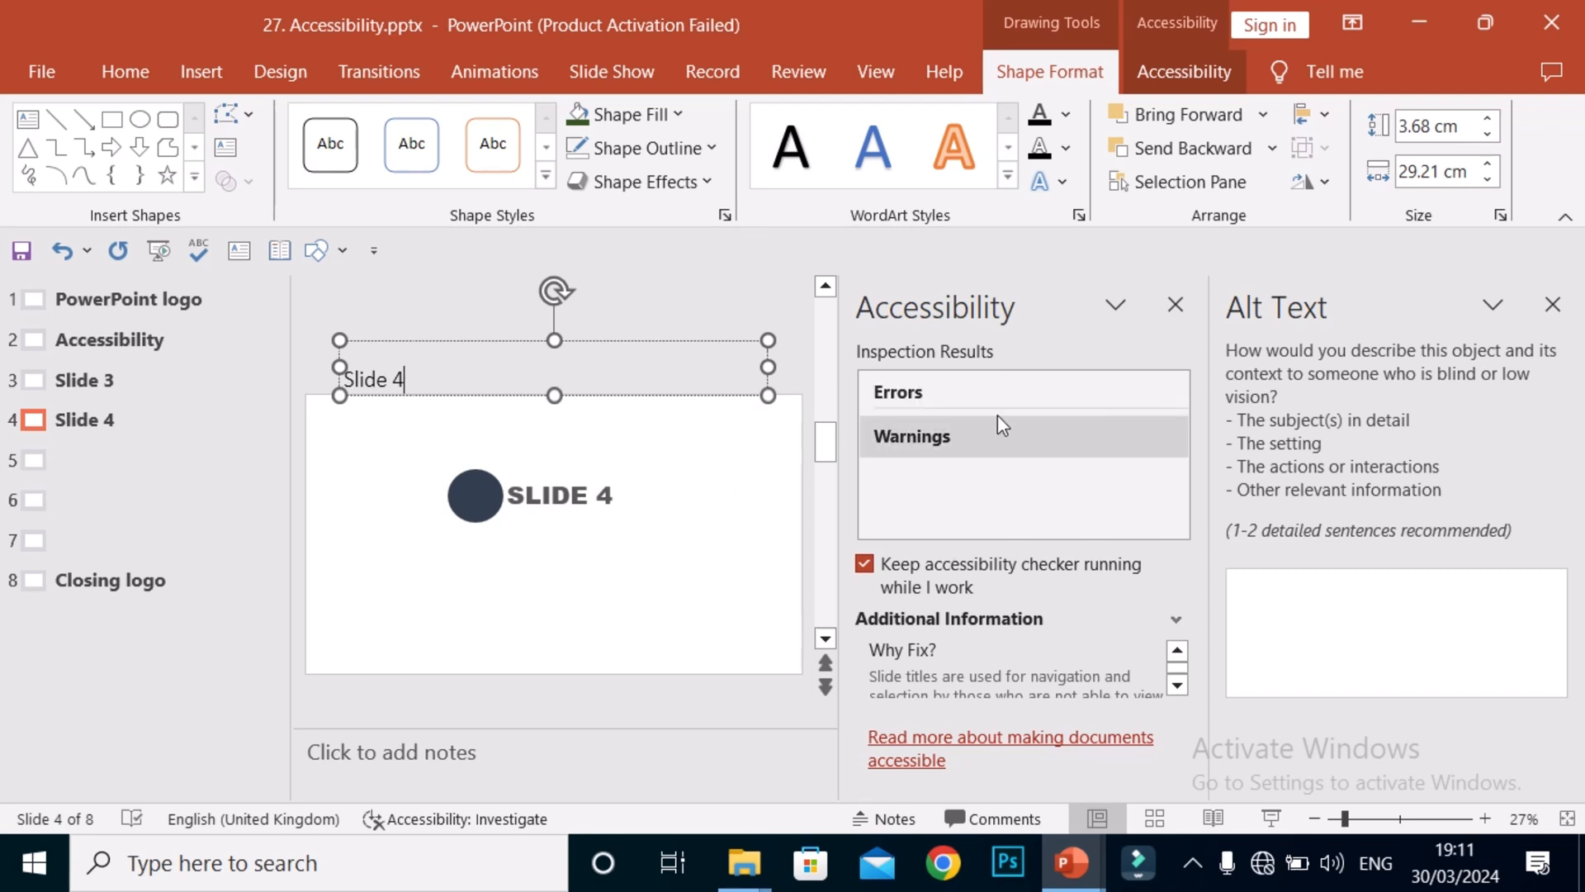
pyautogui.click(1176, 307)
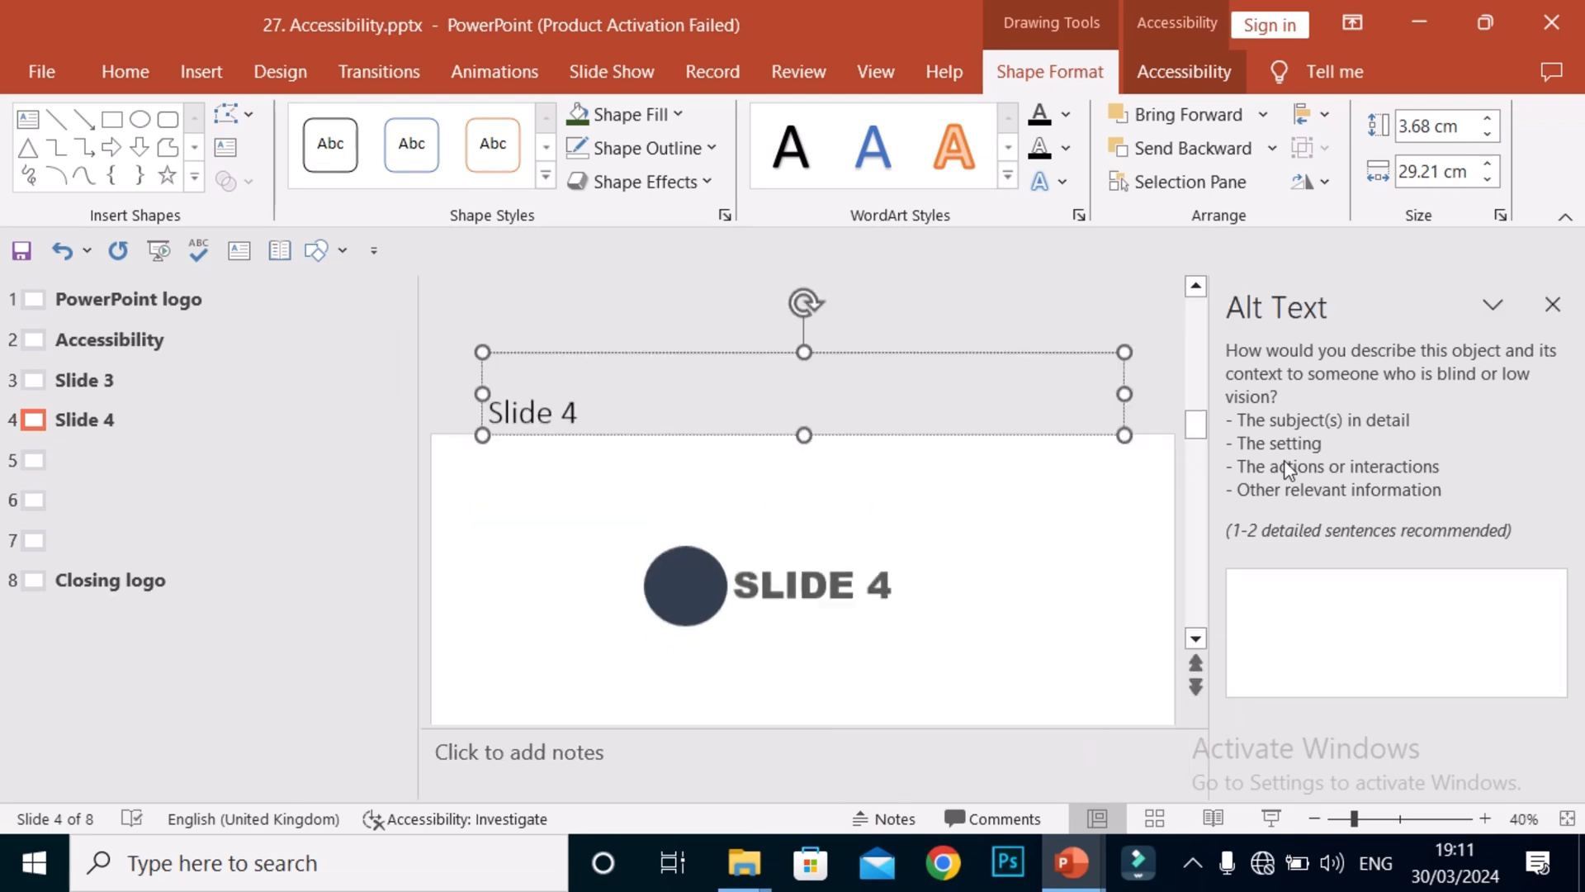
pyautogui.click(433, 817)
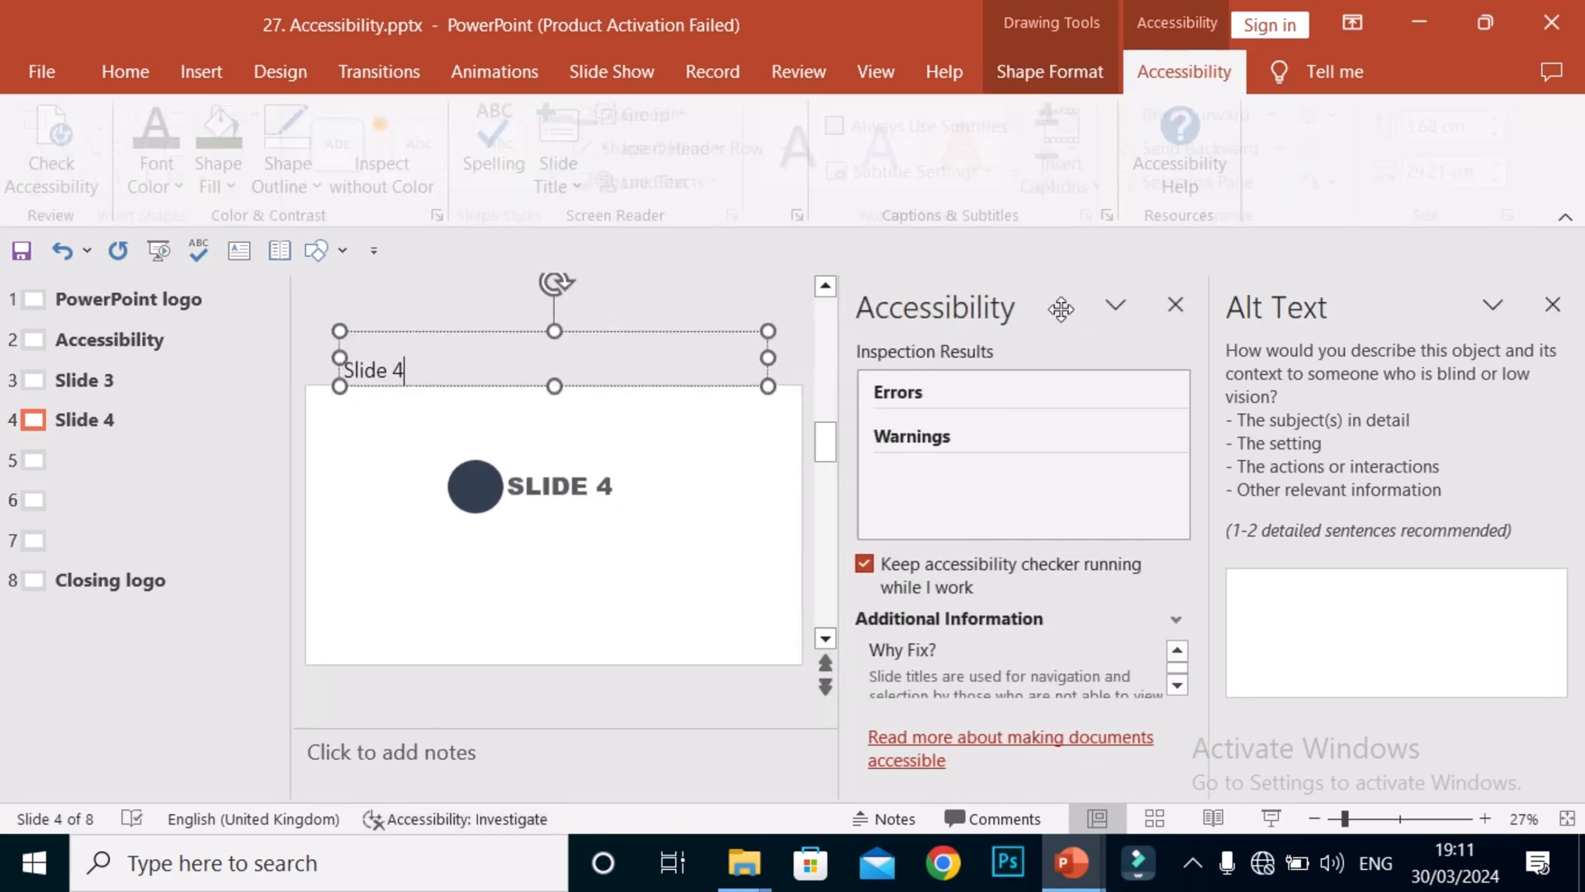
pyautogui.click(1552, 305)
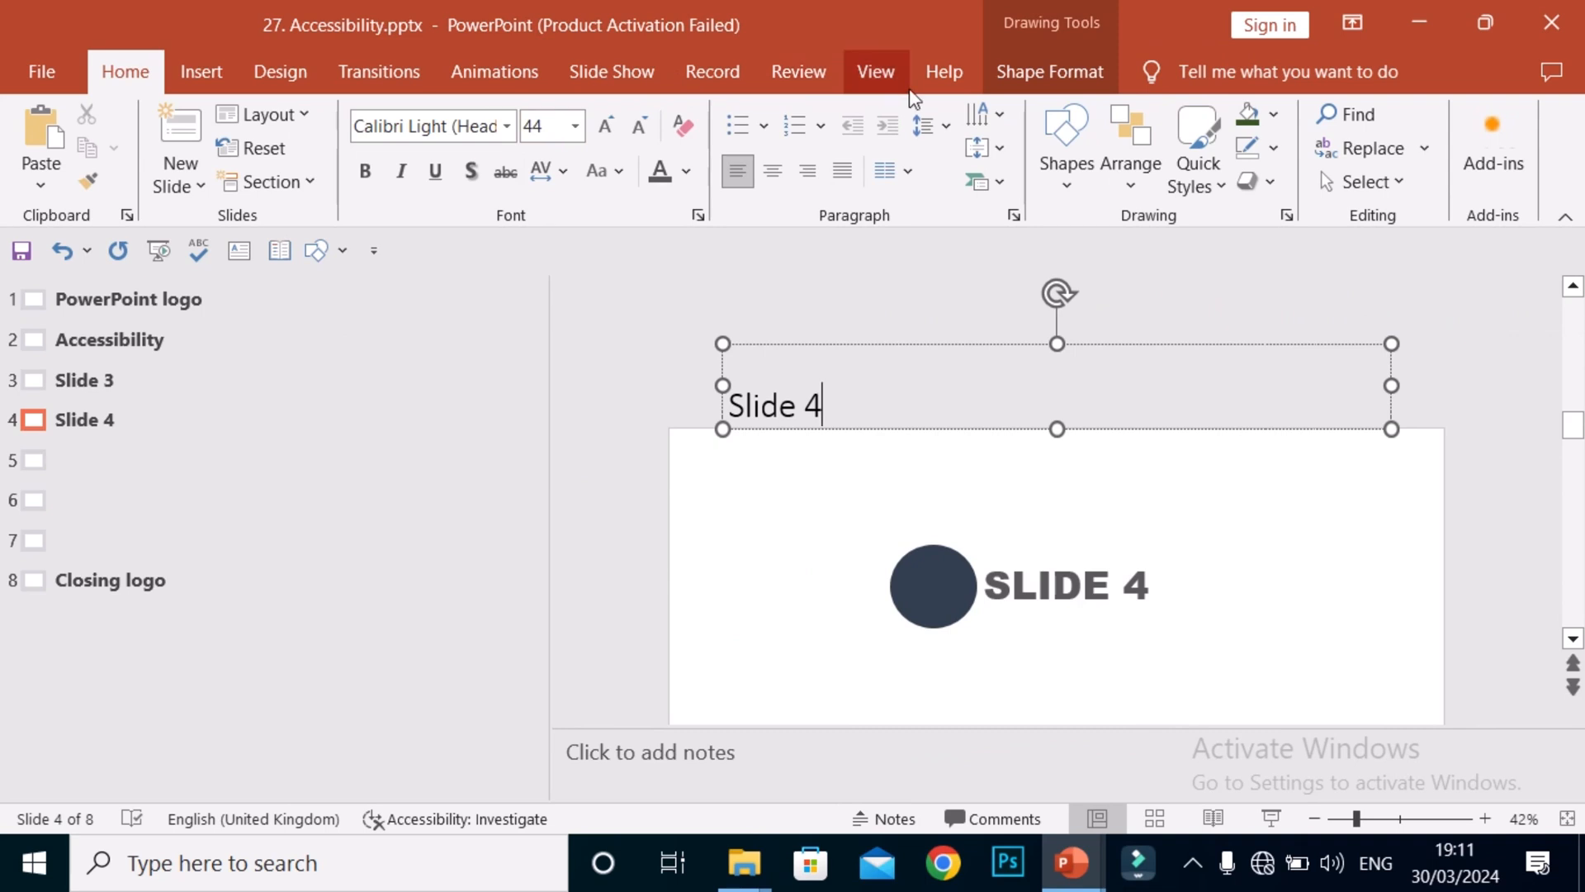
# Switch back to Normal view and select slide 4 among the thumbnails.
pyautogui.click(875, 73)
pyautogui.click(41, 145)
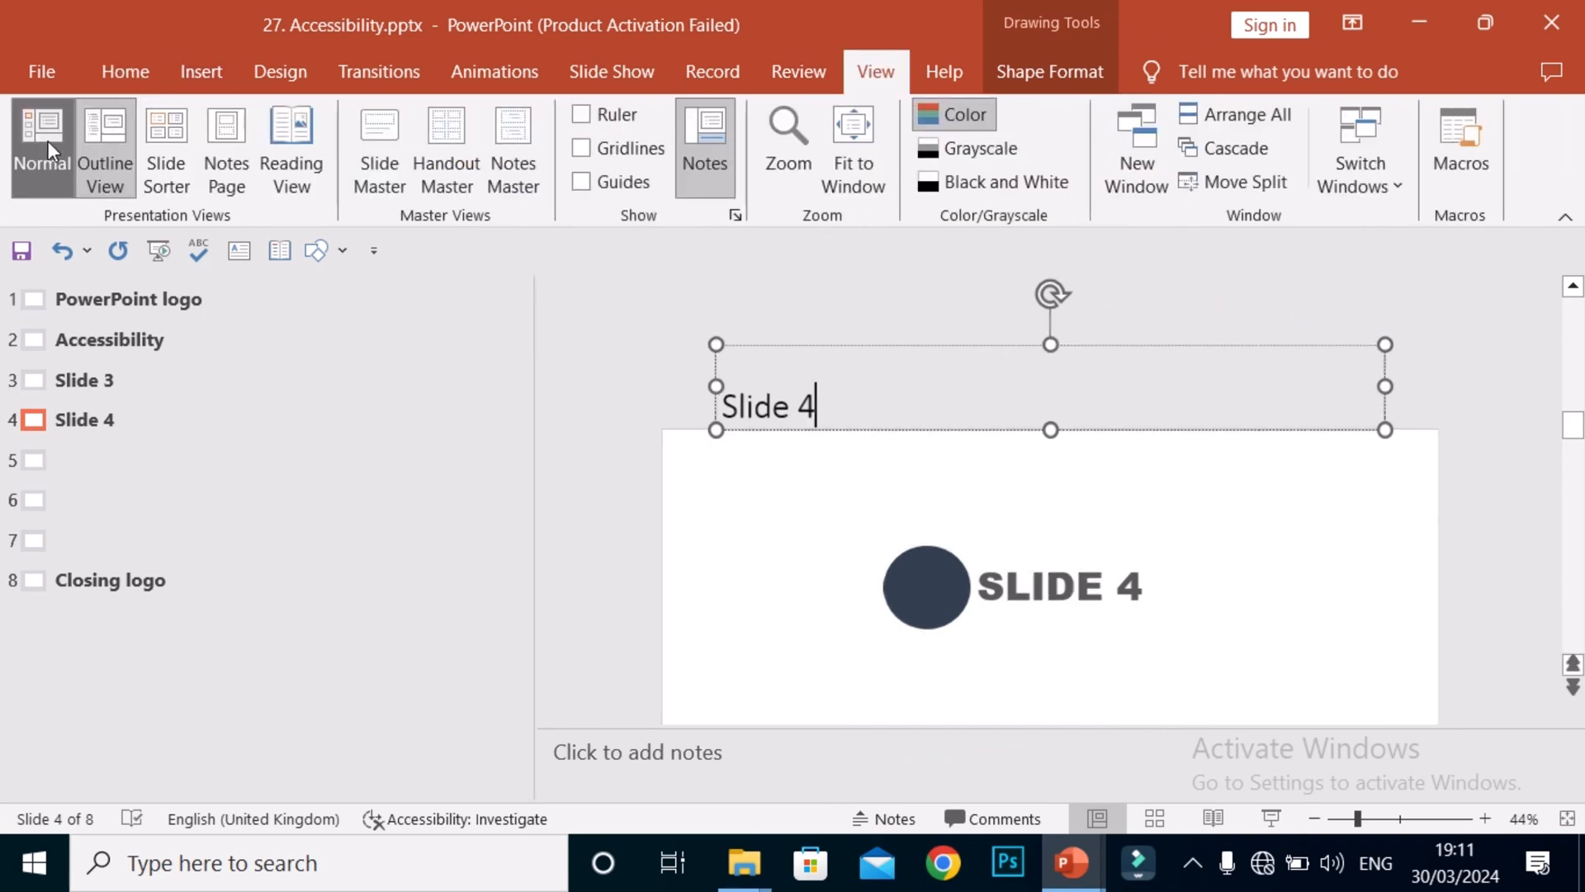
pyautogui.click(312, 577)
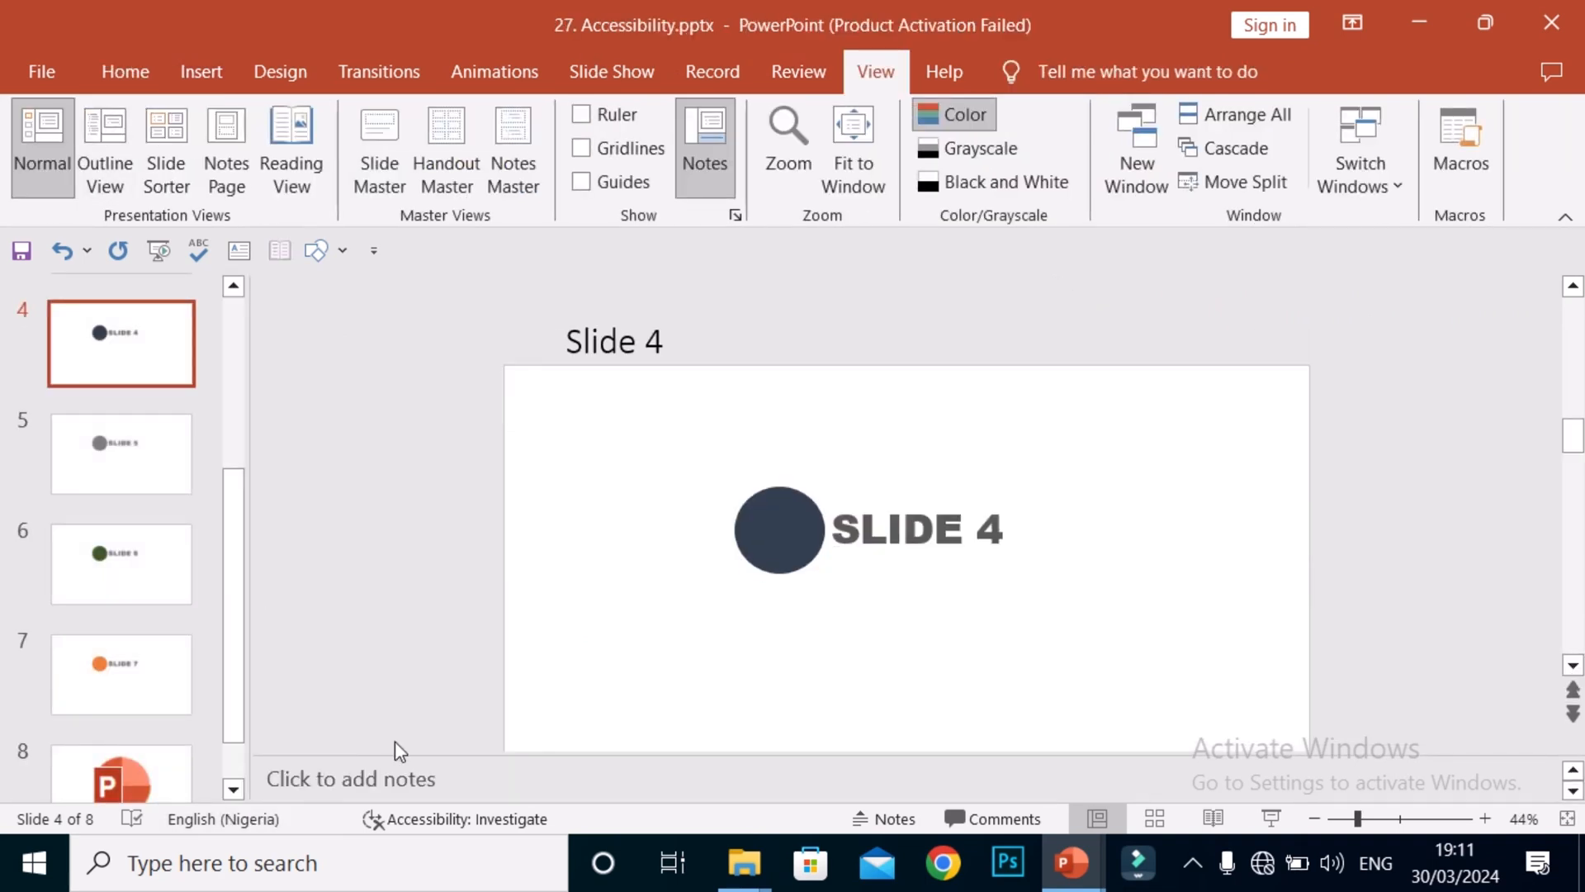
pyautogui.click(162, 502)
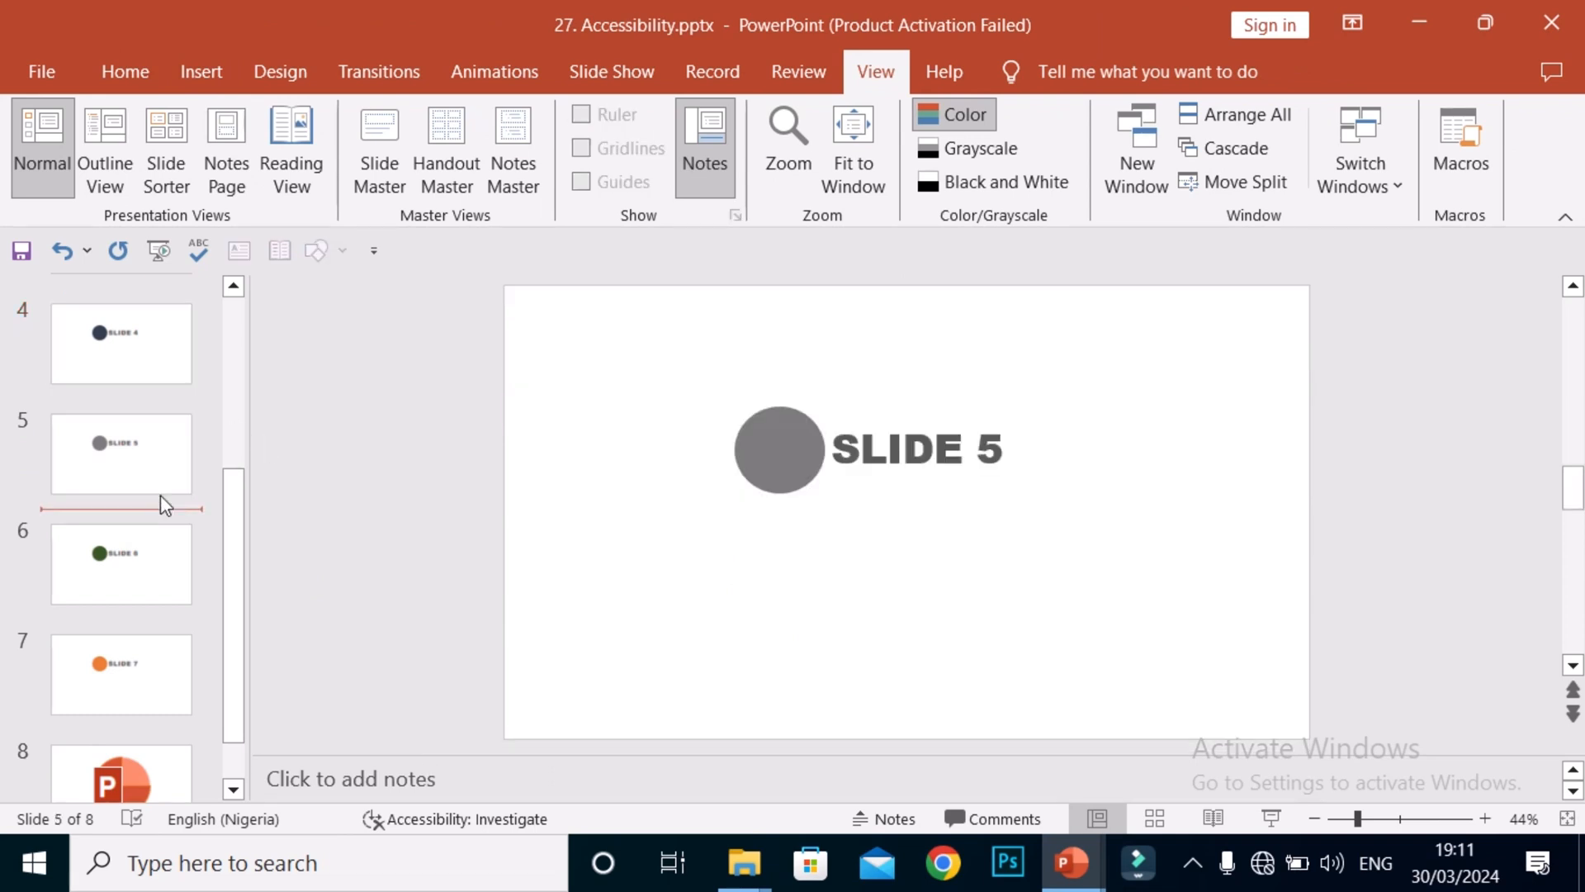
pyautogui.click(107, 342)
# Confirm slide 3's title reads 'Slide 3', then return to slide 4.
pyautogui.press('Up')
pyautogui.press('Up')
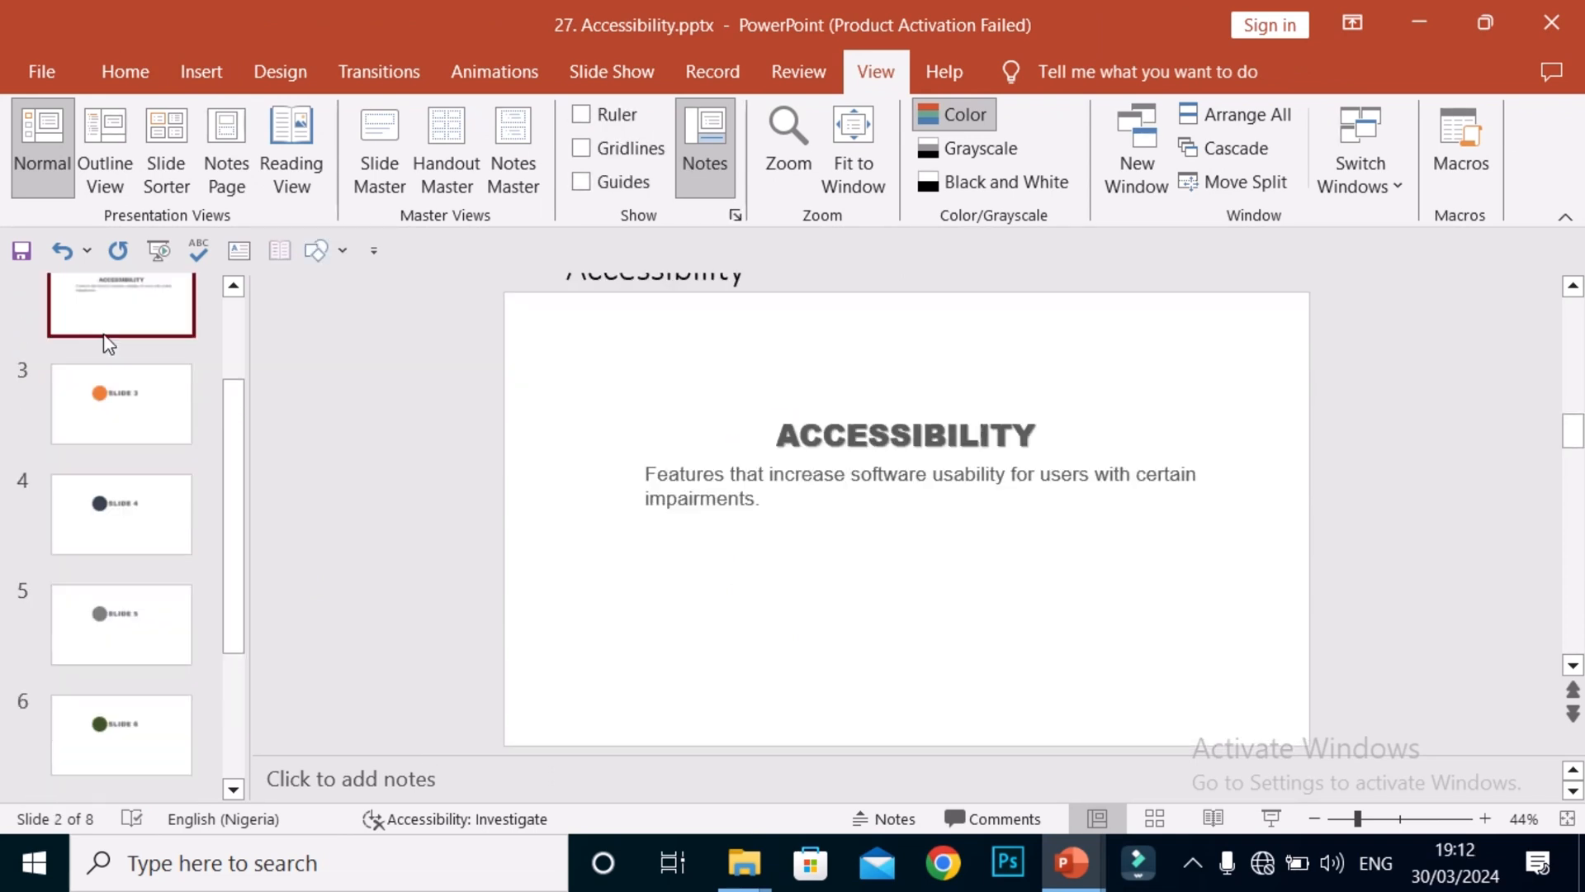
pyautogui.press('Down')
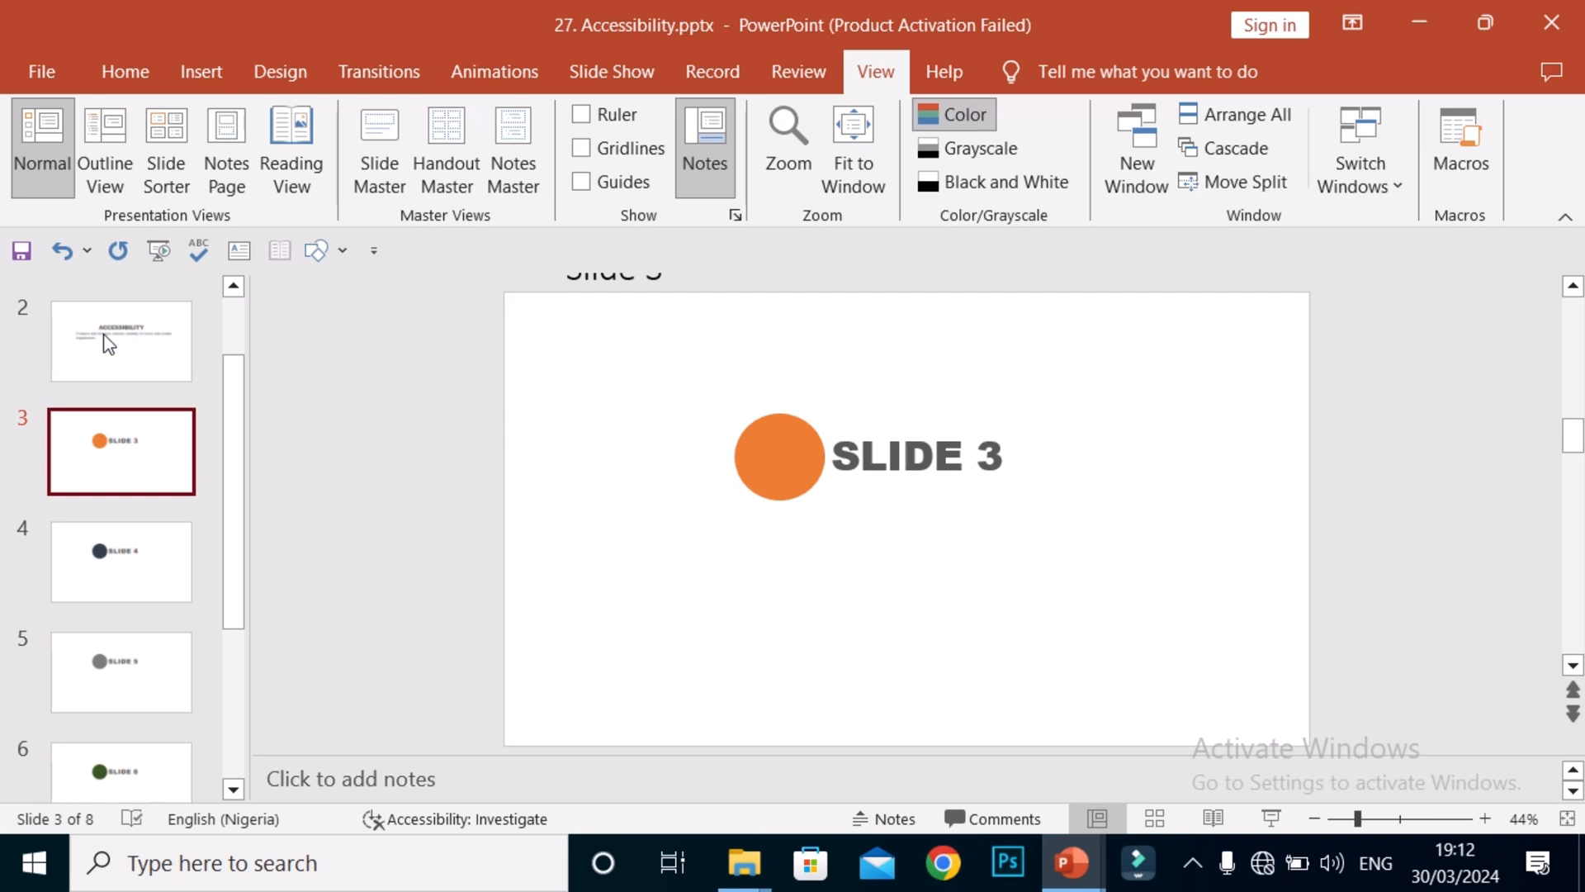
pyautogui.click(648, 270)
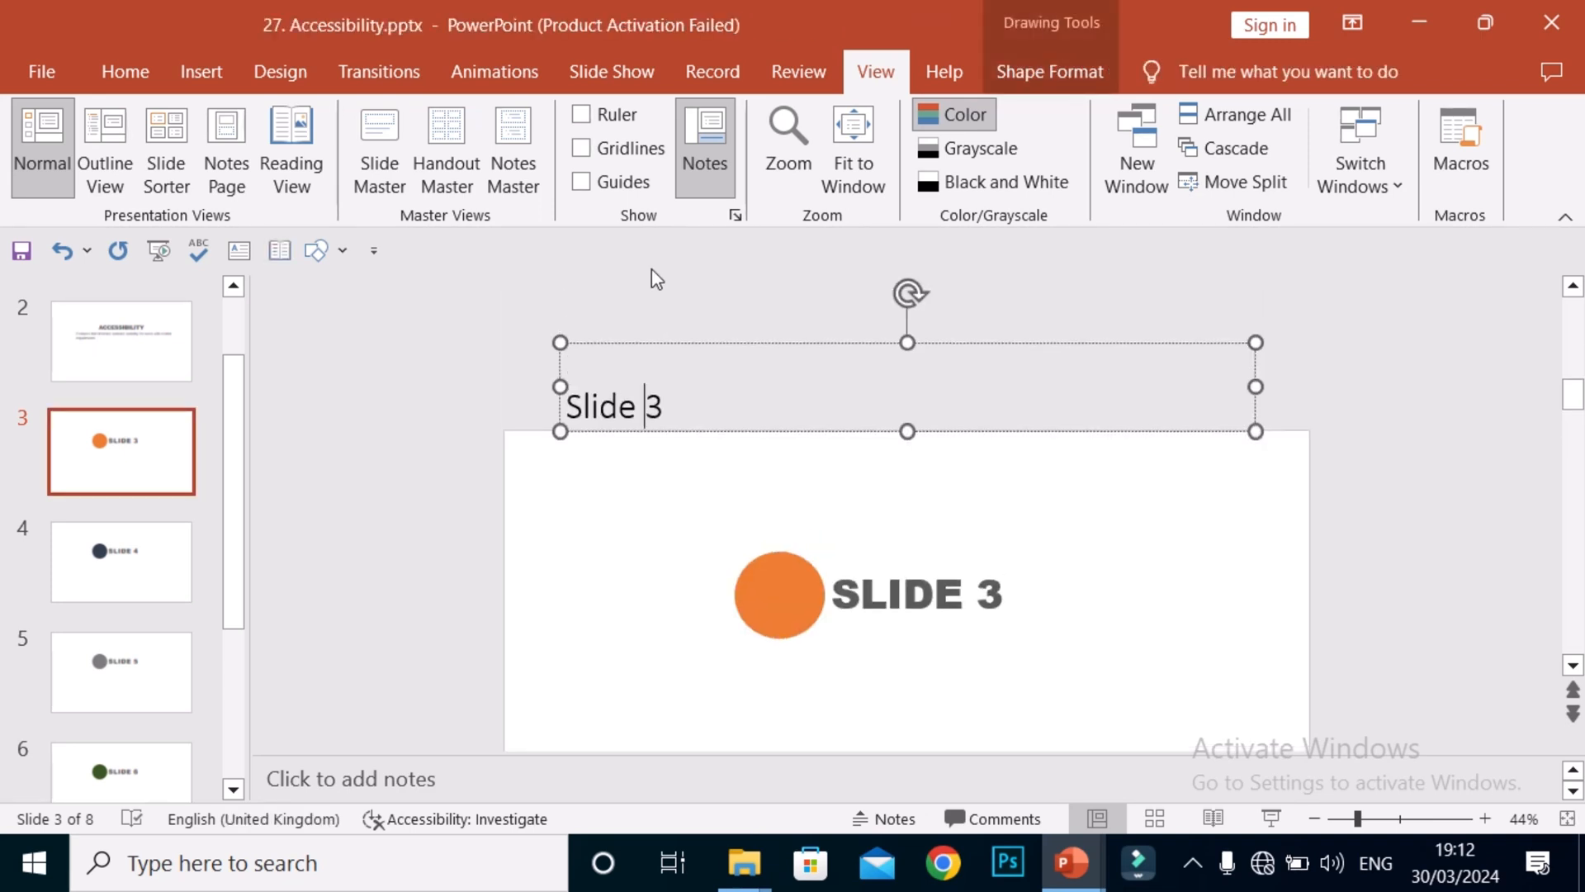
pyautogui.press('Right')
pyautogui.click(438, 462)
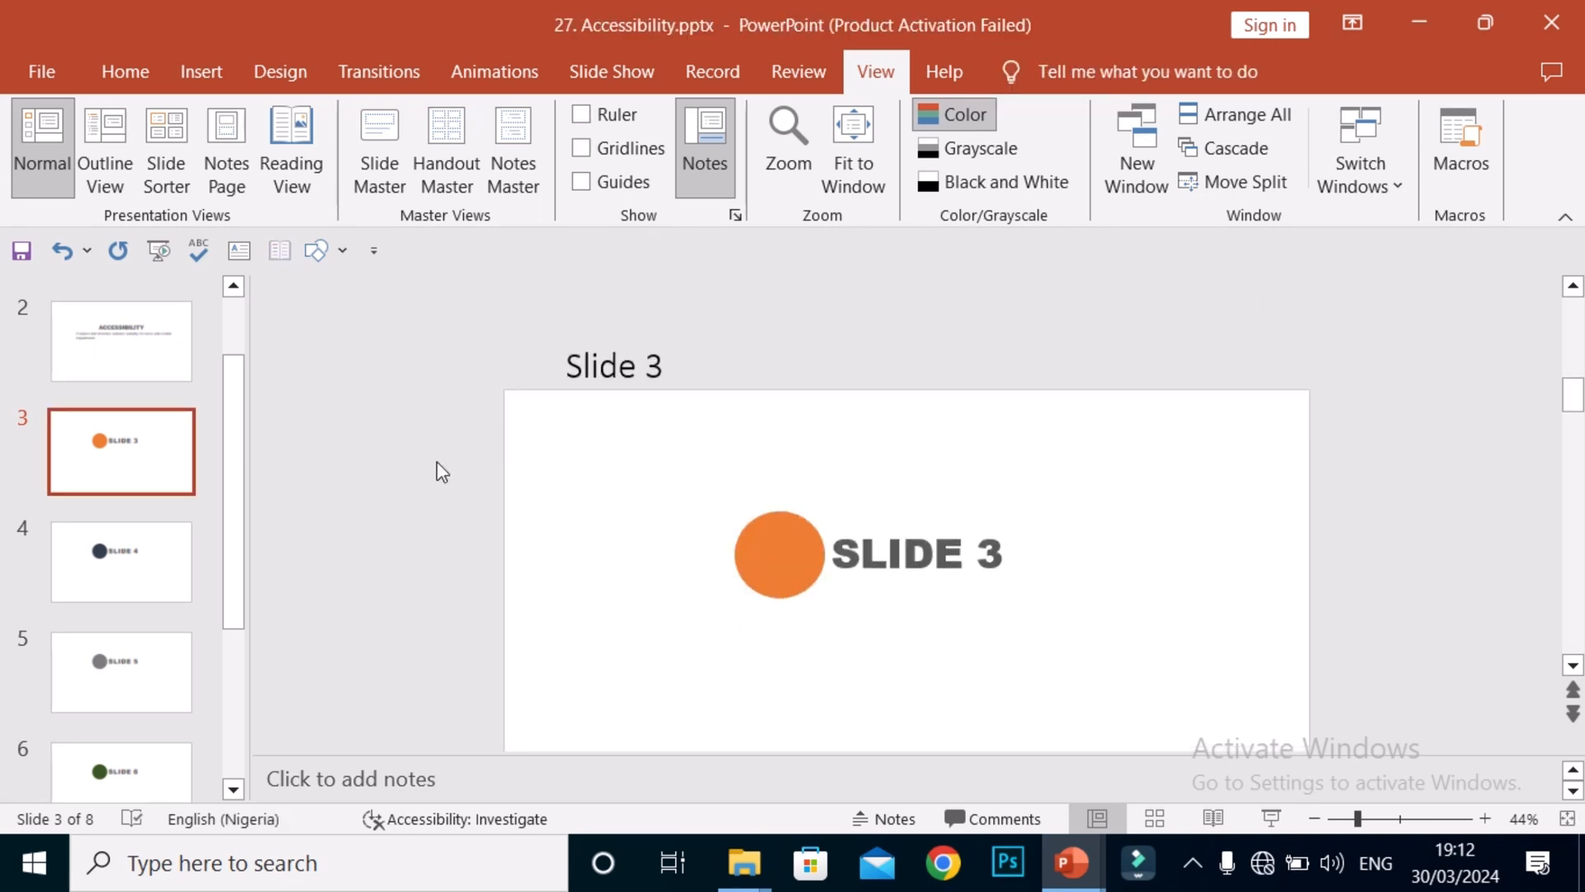
pyautogui.click(60, 537)
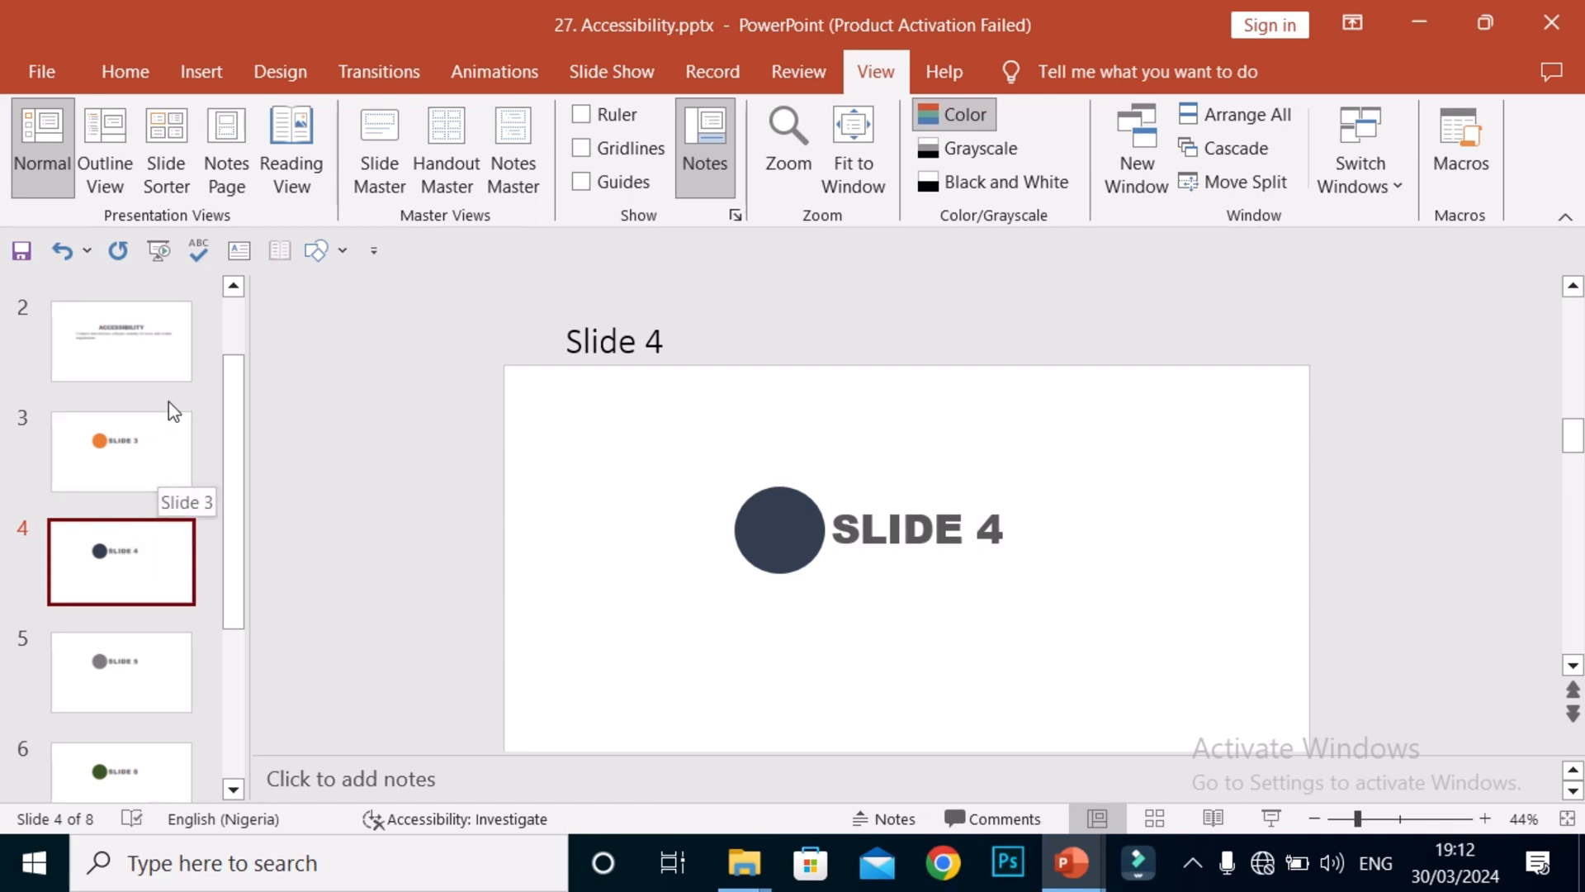
# Reopen the accessibility inspection results and expand Check Reading Order (8).
pyautogui.moveTo(133, 2)
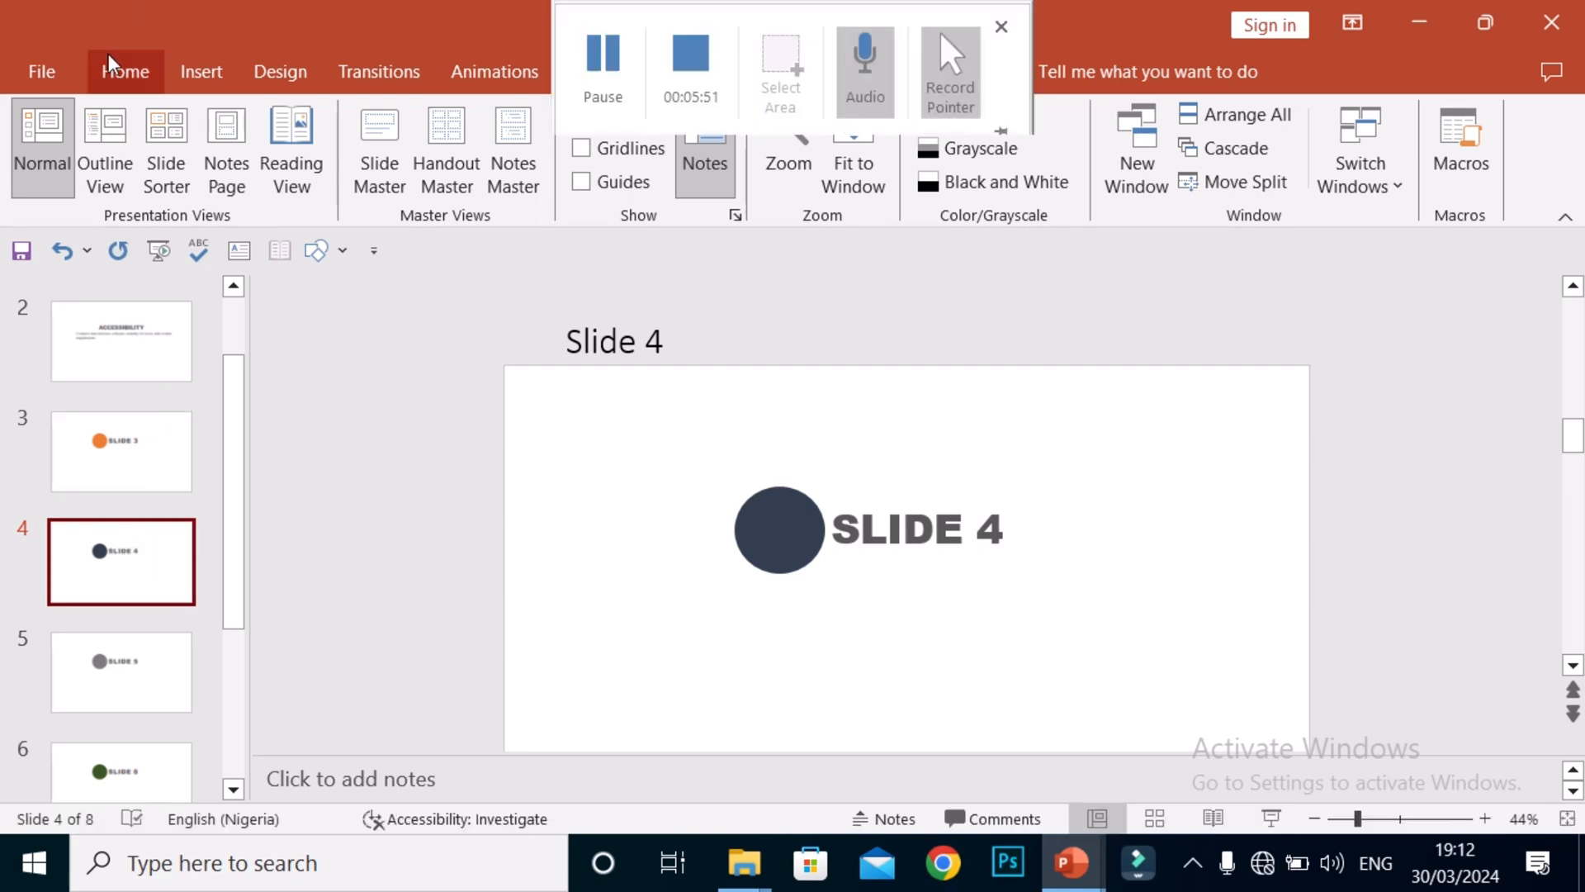
pyautogui.click(103, 62)
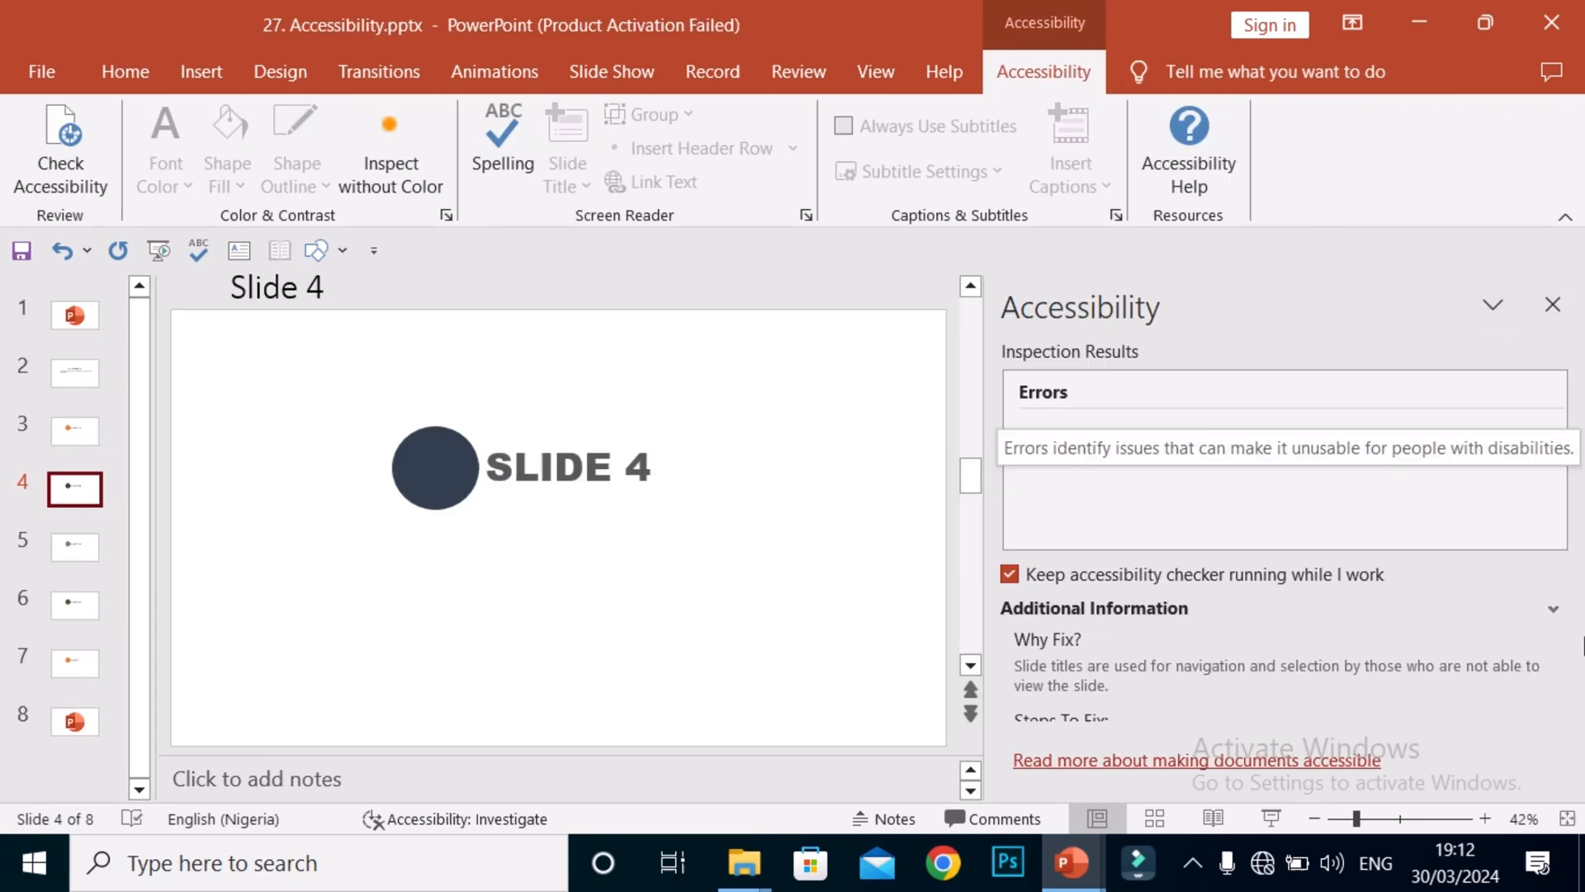
pyautogui.click(1552, 710)
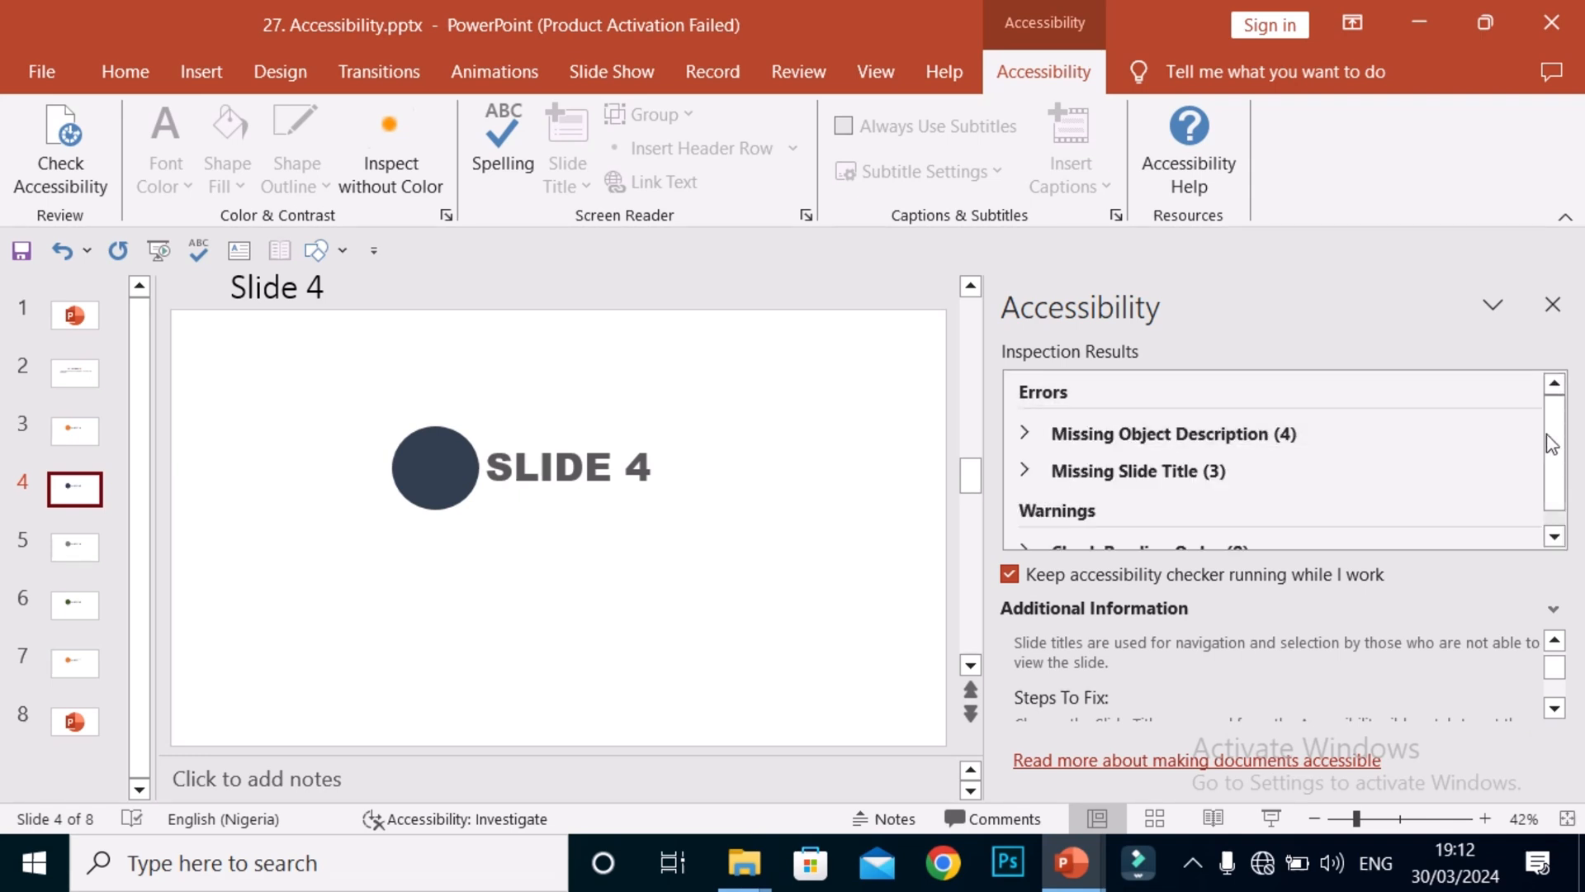
pyautogui.scroll(-2, 1552, 450)
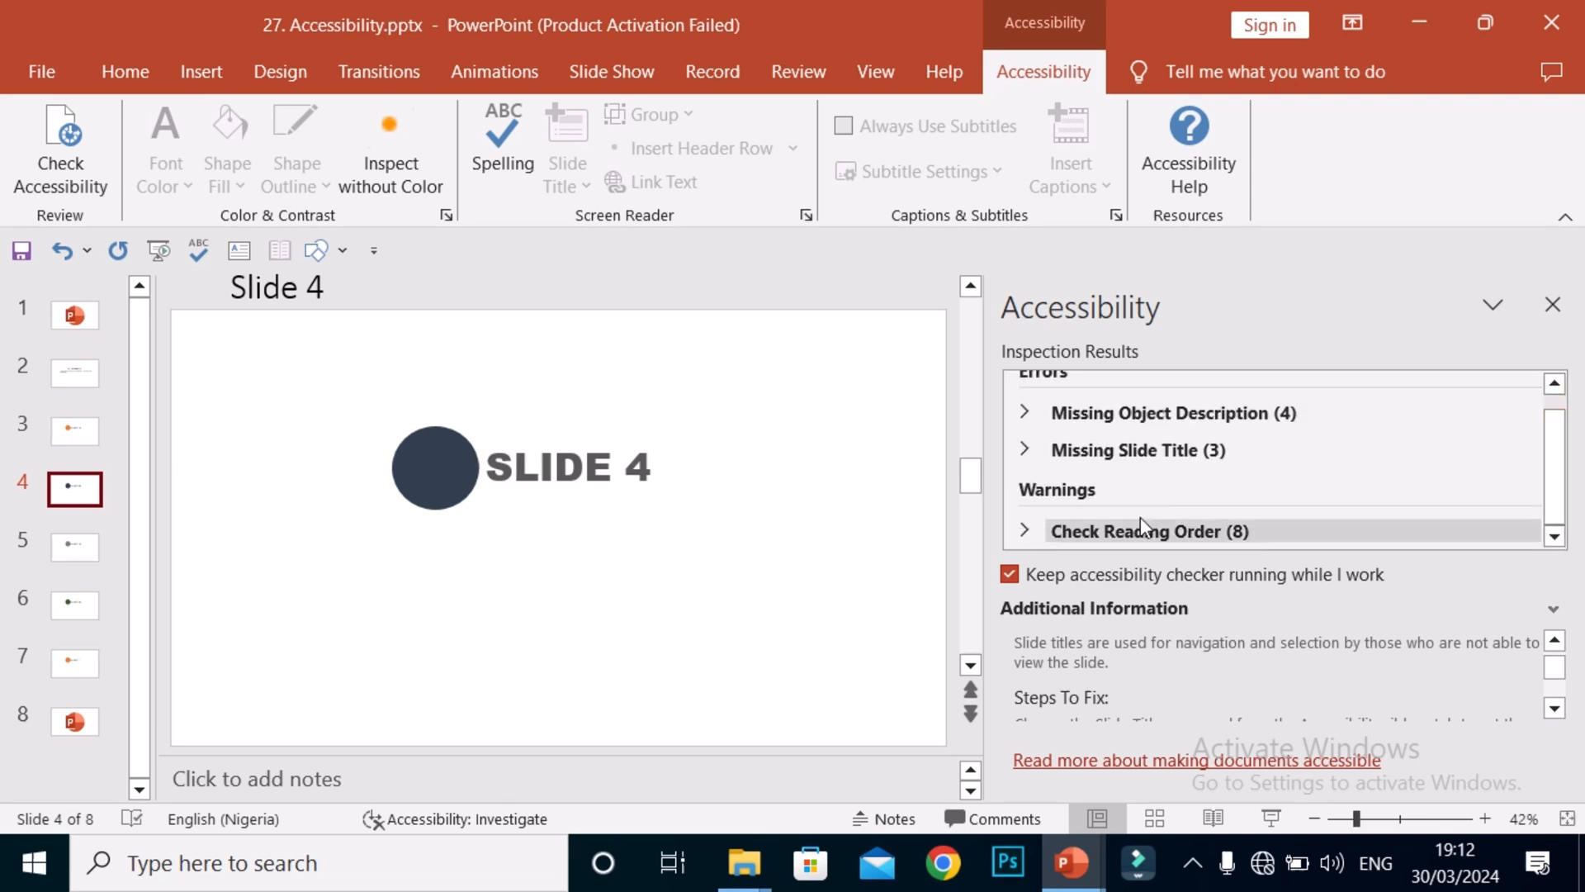
pyautogui.click(1044, 529)
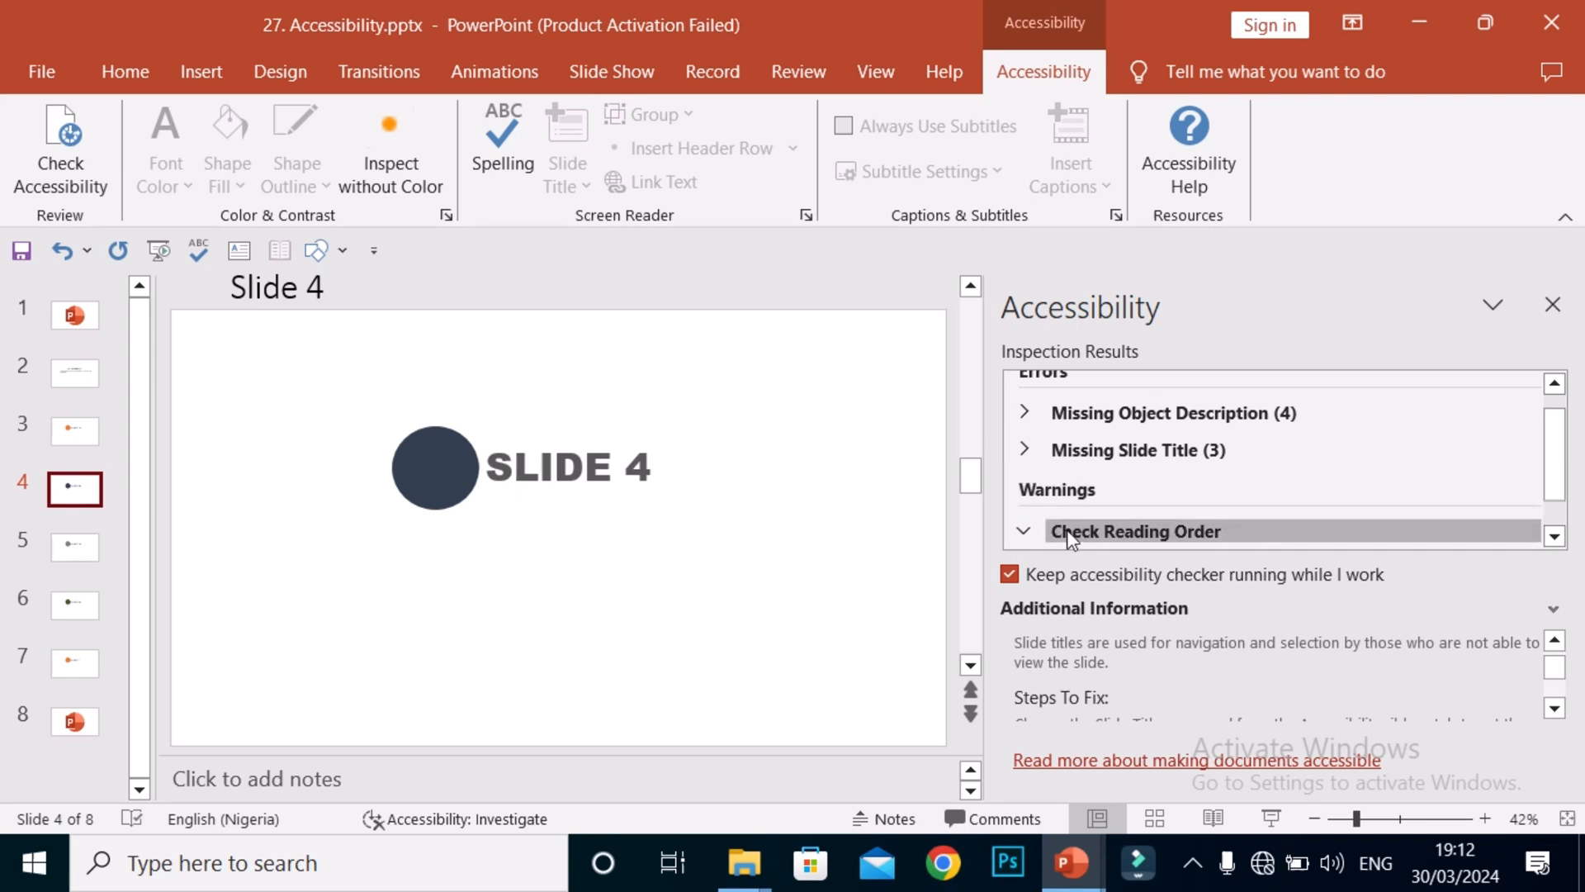
pyautogui.moveTo(1550, 424); pyautogui.dragTo(1559, 484)
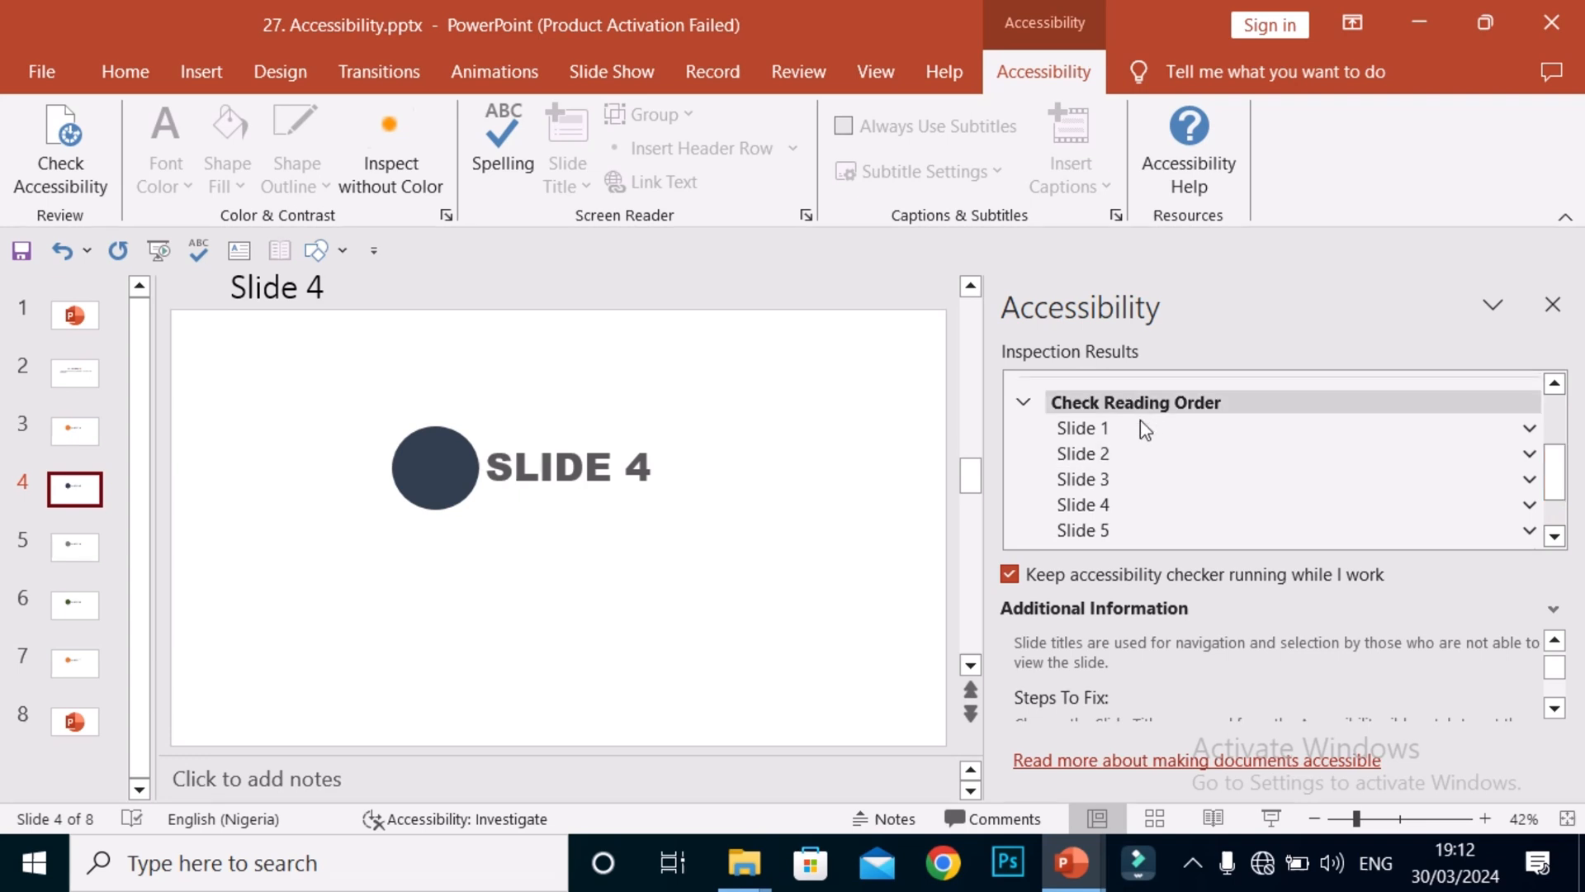
# Show slide 1's object order in the Selection pane with Verify object order.
pyautogui.click(1106, 454)
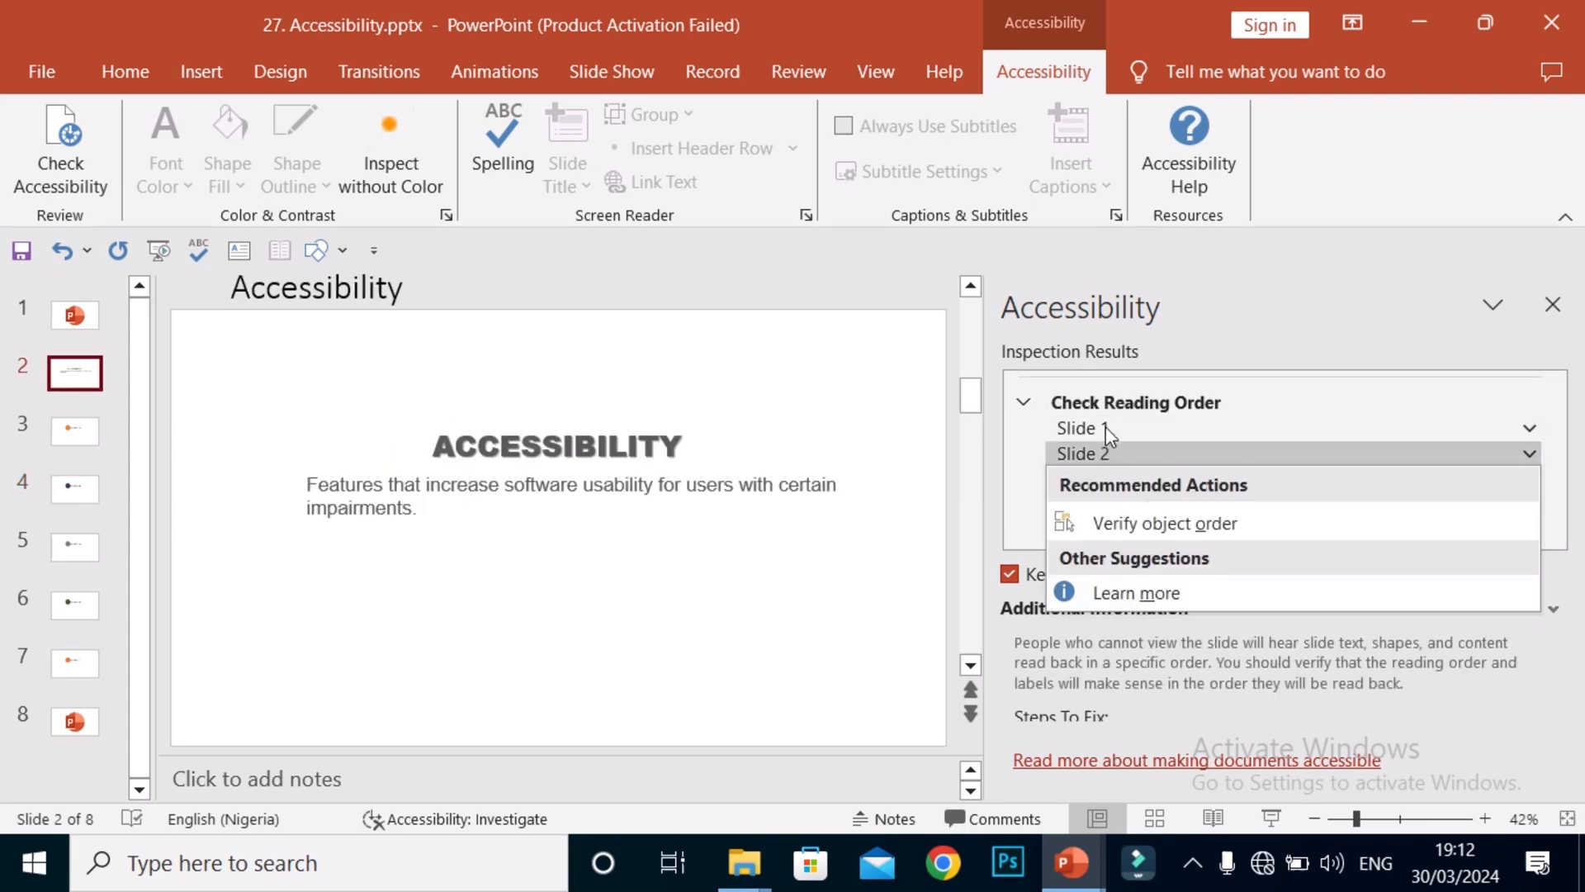
pyautogui.click(1123, 444)
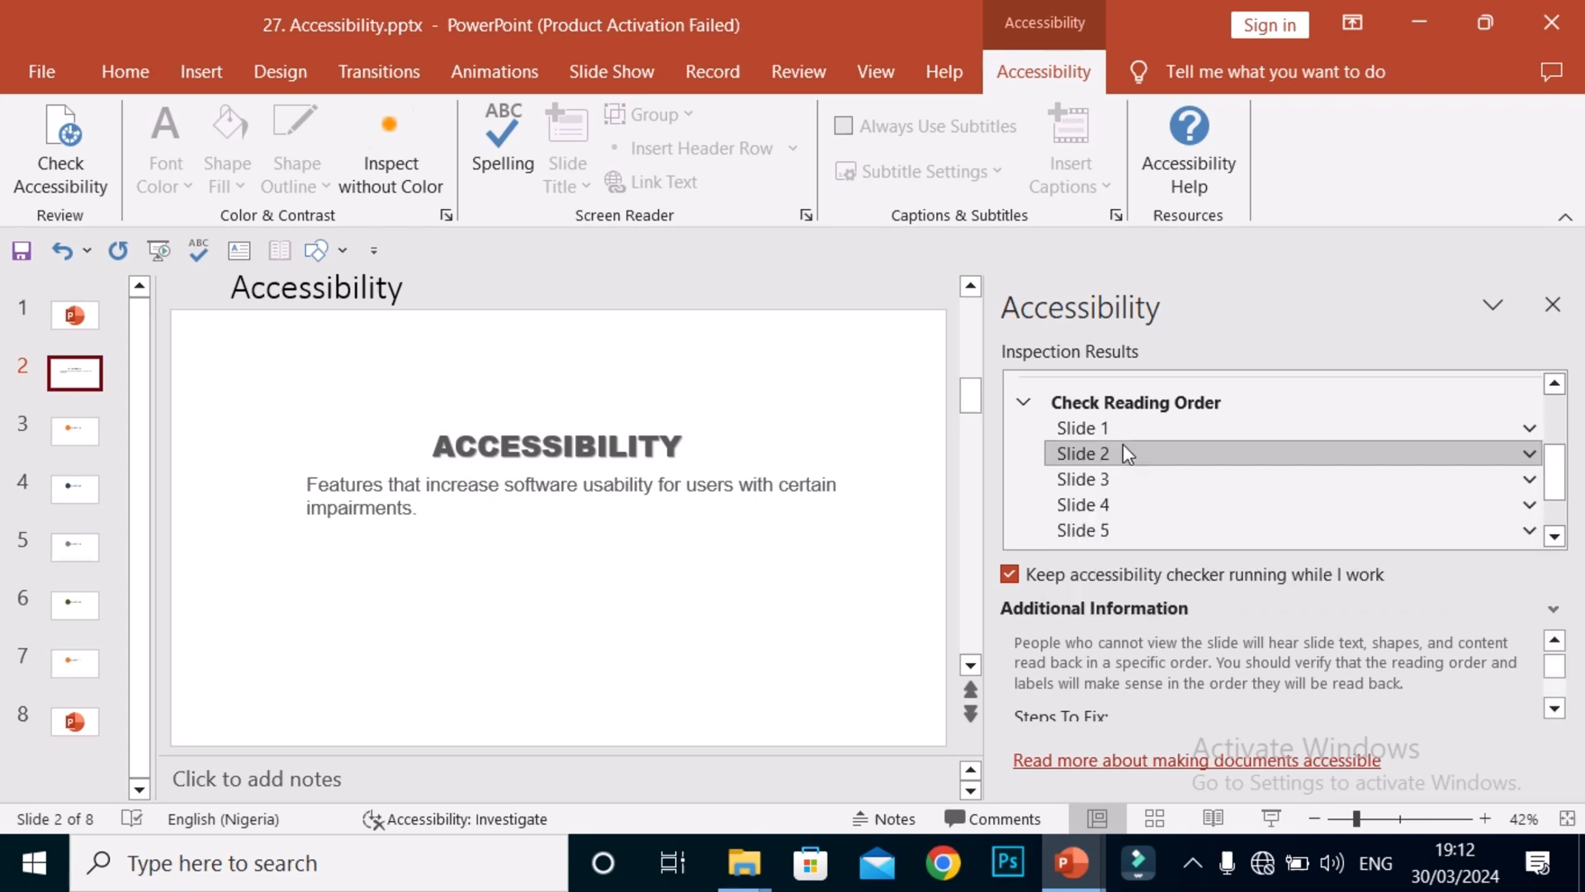
pyautogui.click(1123, 443)
pyautogui.click(1112, 428)
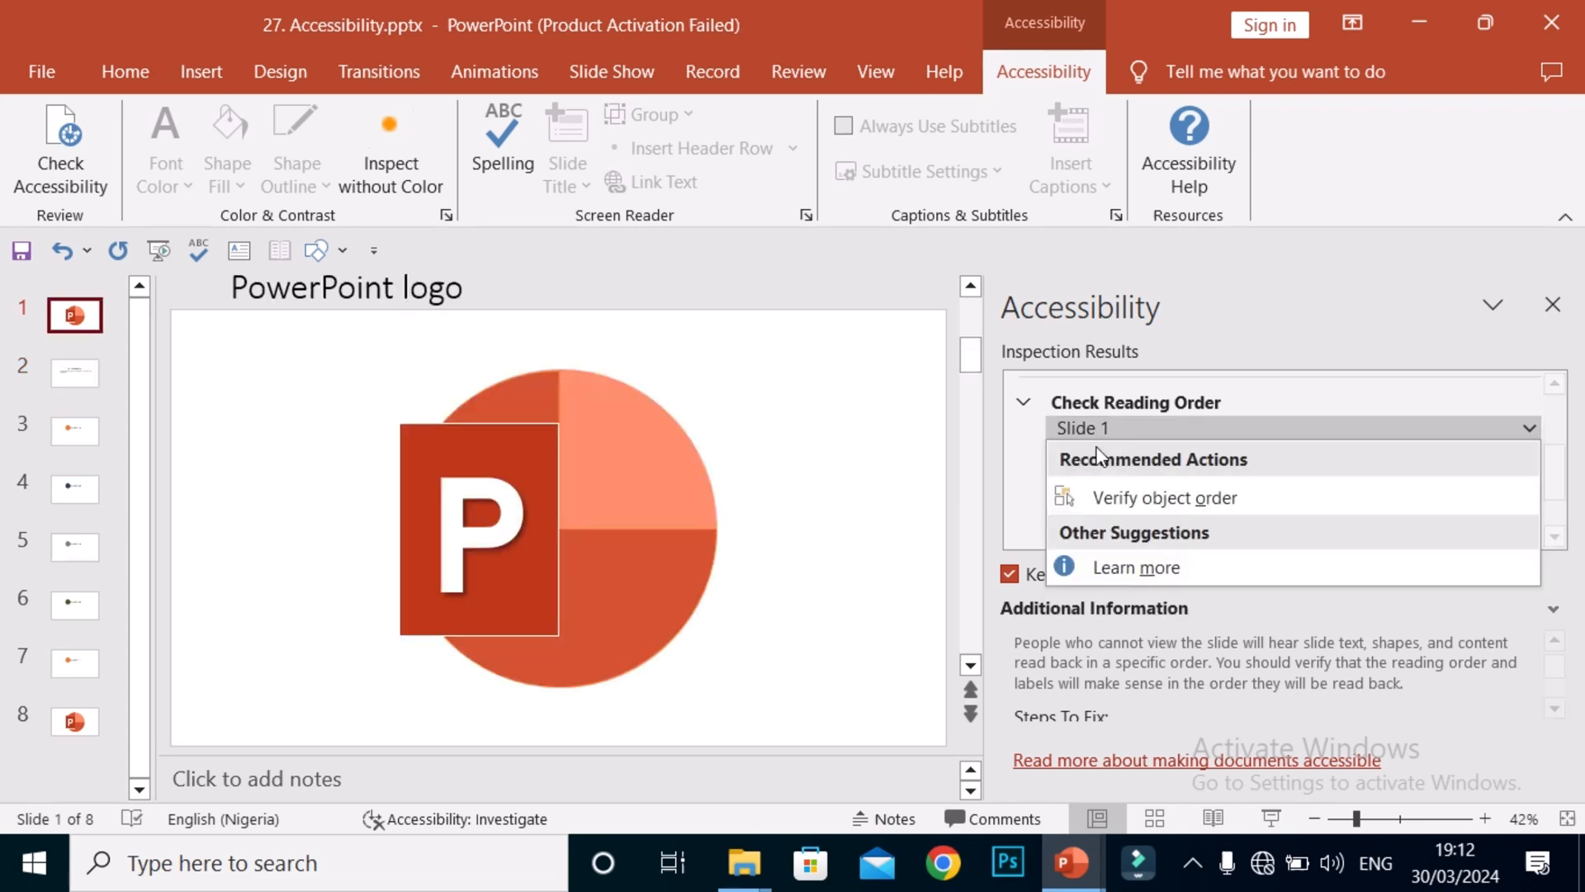
pyautogui.click(1070, 498)
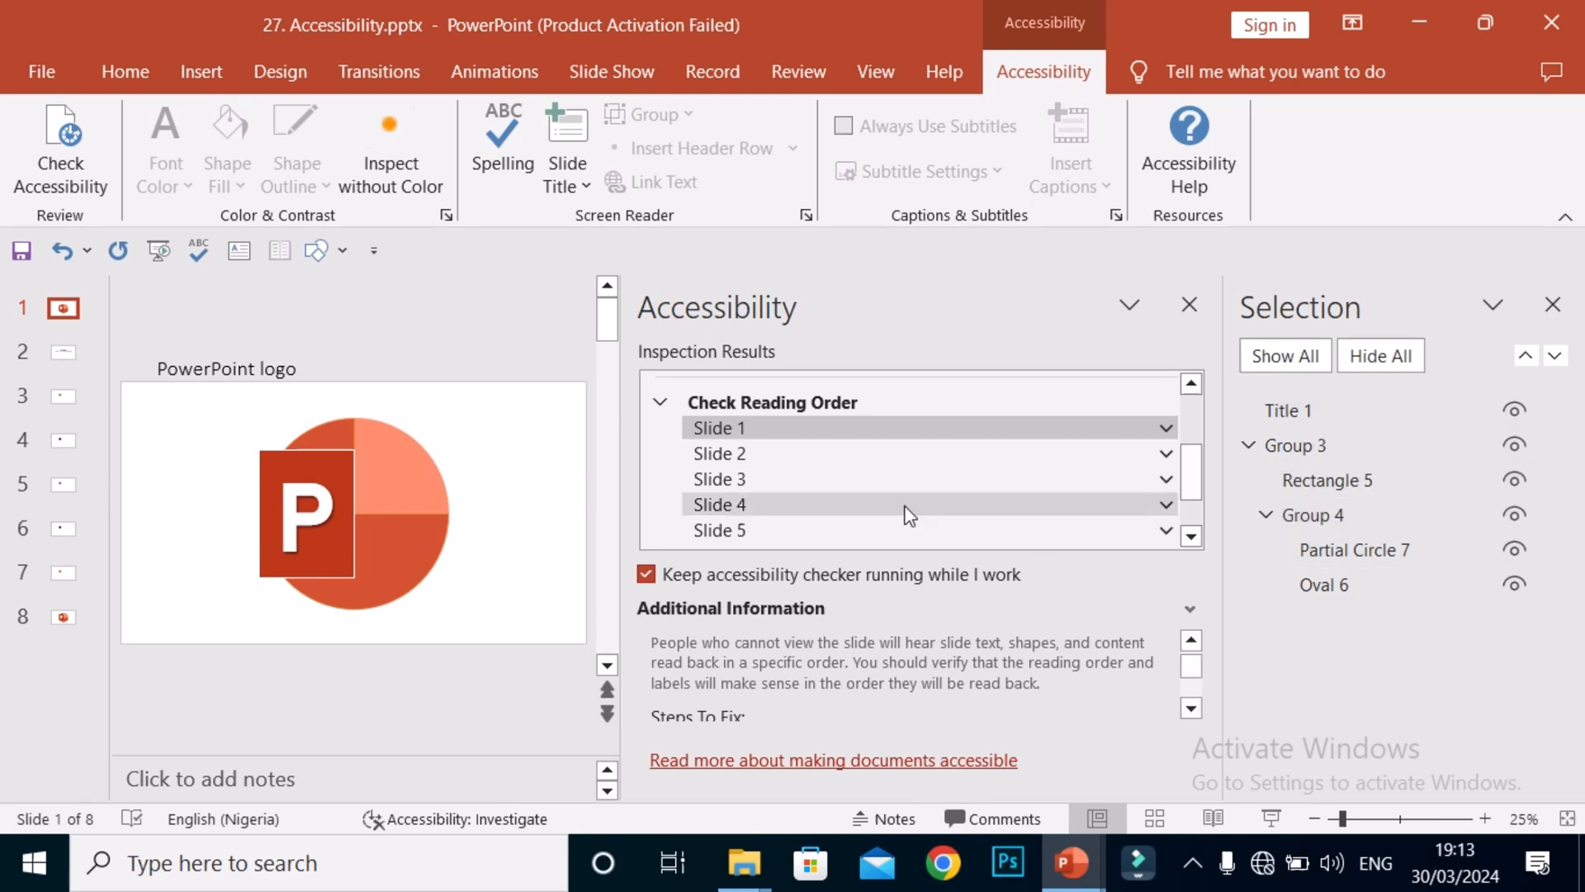
# Check the object order of slides 2, 3 and 4, then close the Selection pane.
pyautogui.click(929, 453)
pyautogui.click(937, 431)
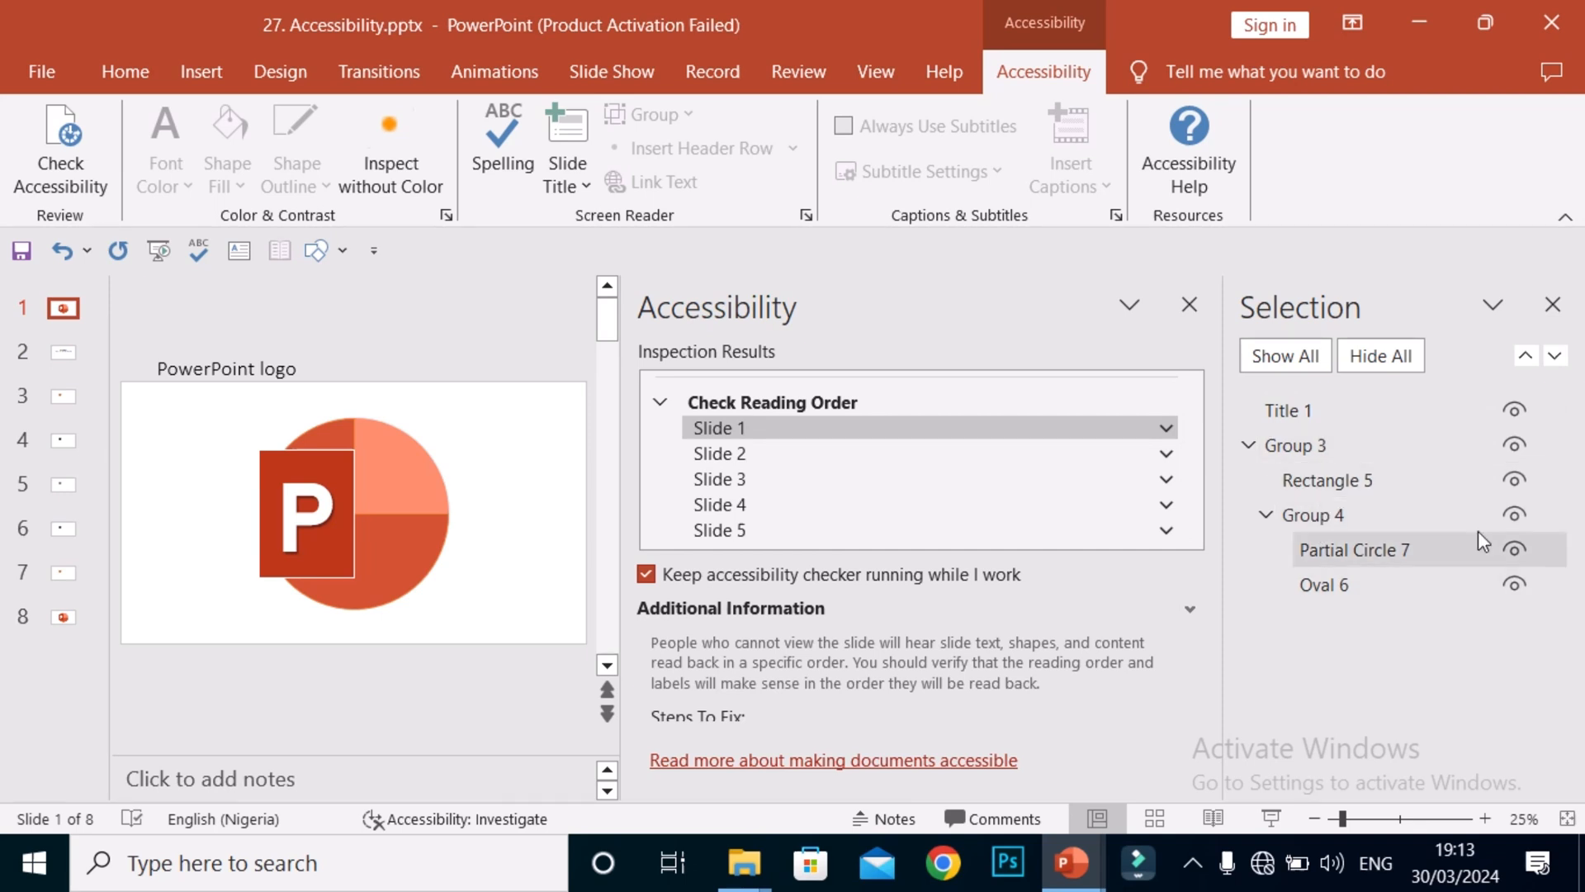
pyautogui.click(875, 505)
pyautogui.click(885, 476)
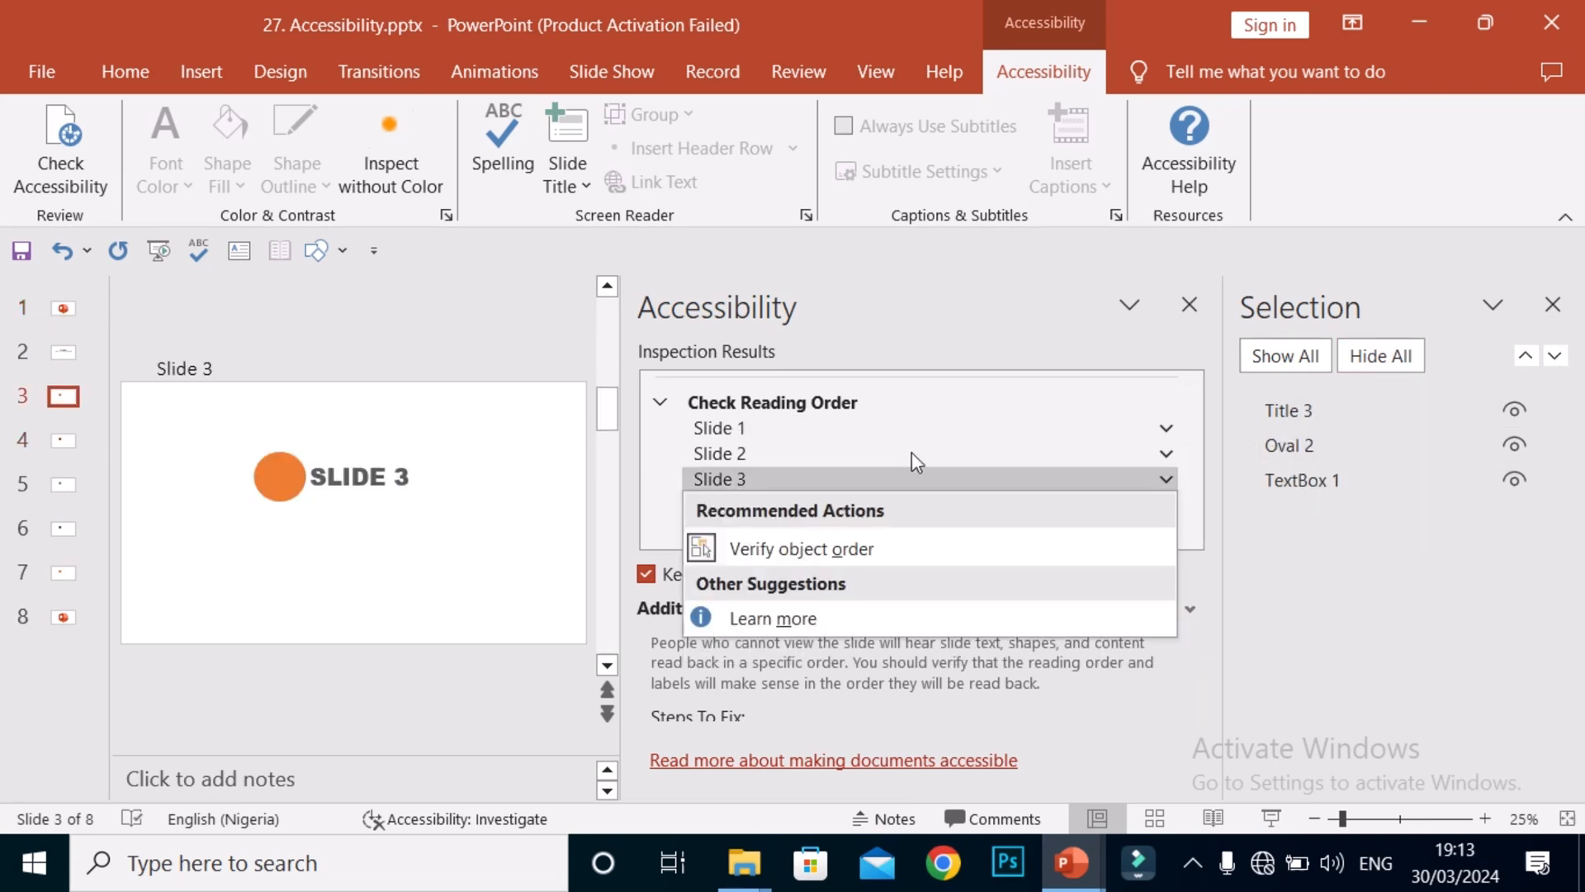
pyautogui.click(912, 453)
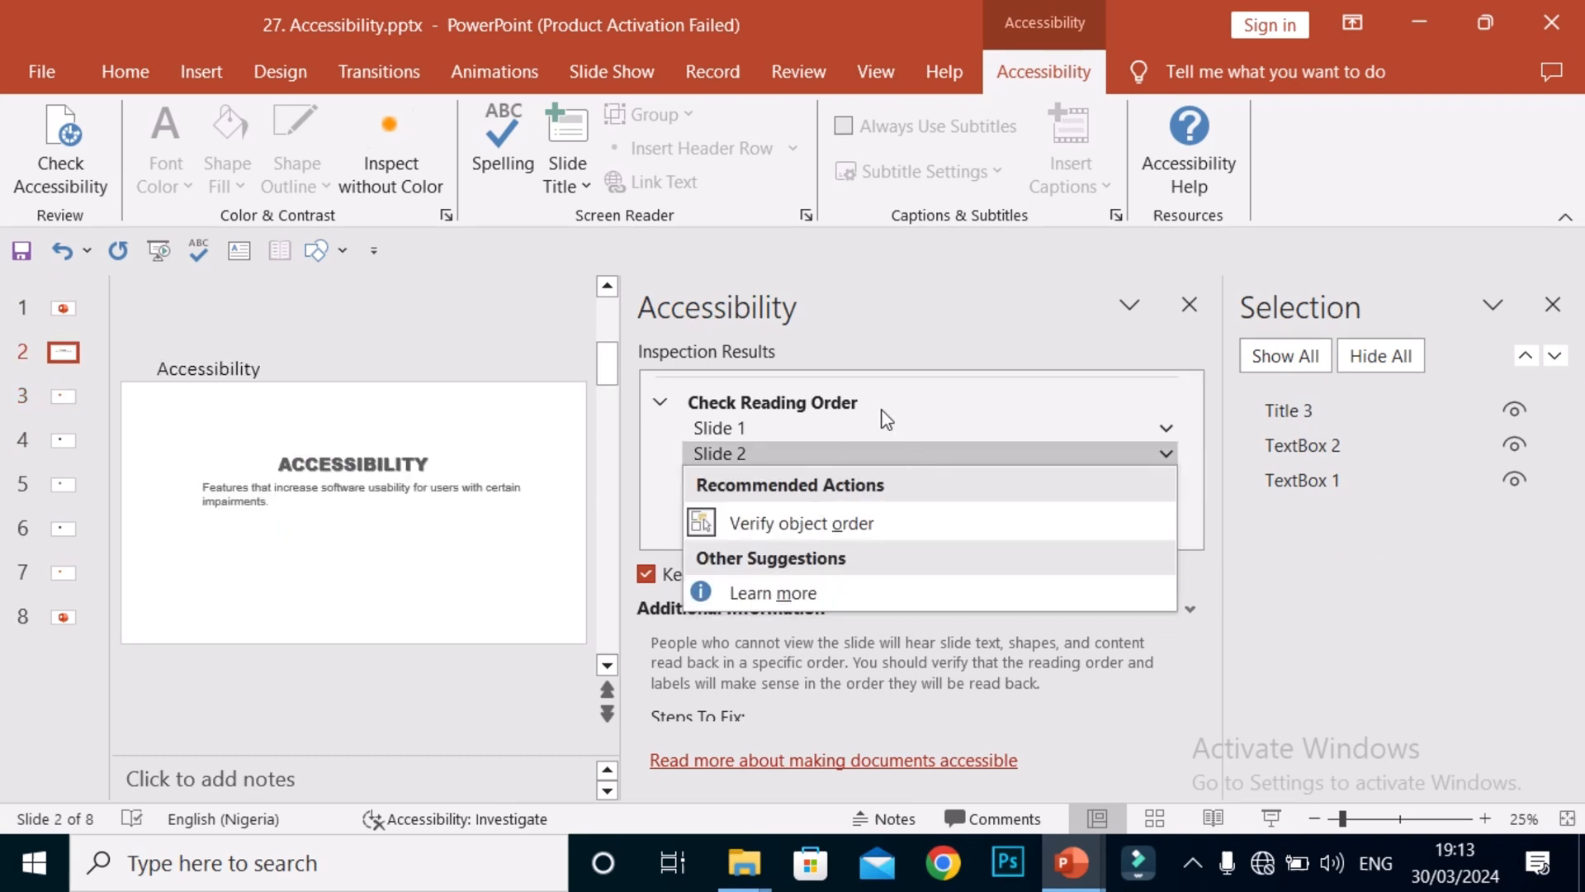
pyautogui.click(835, 522)
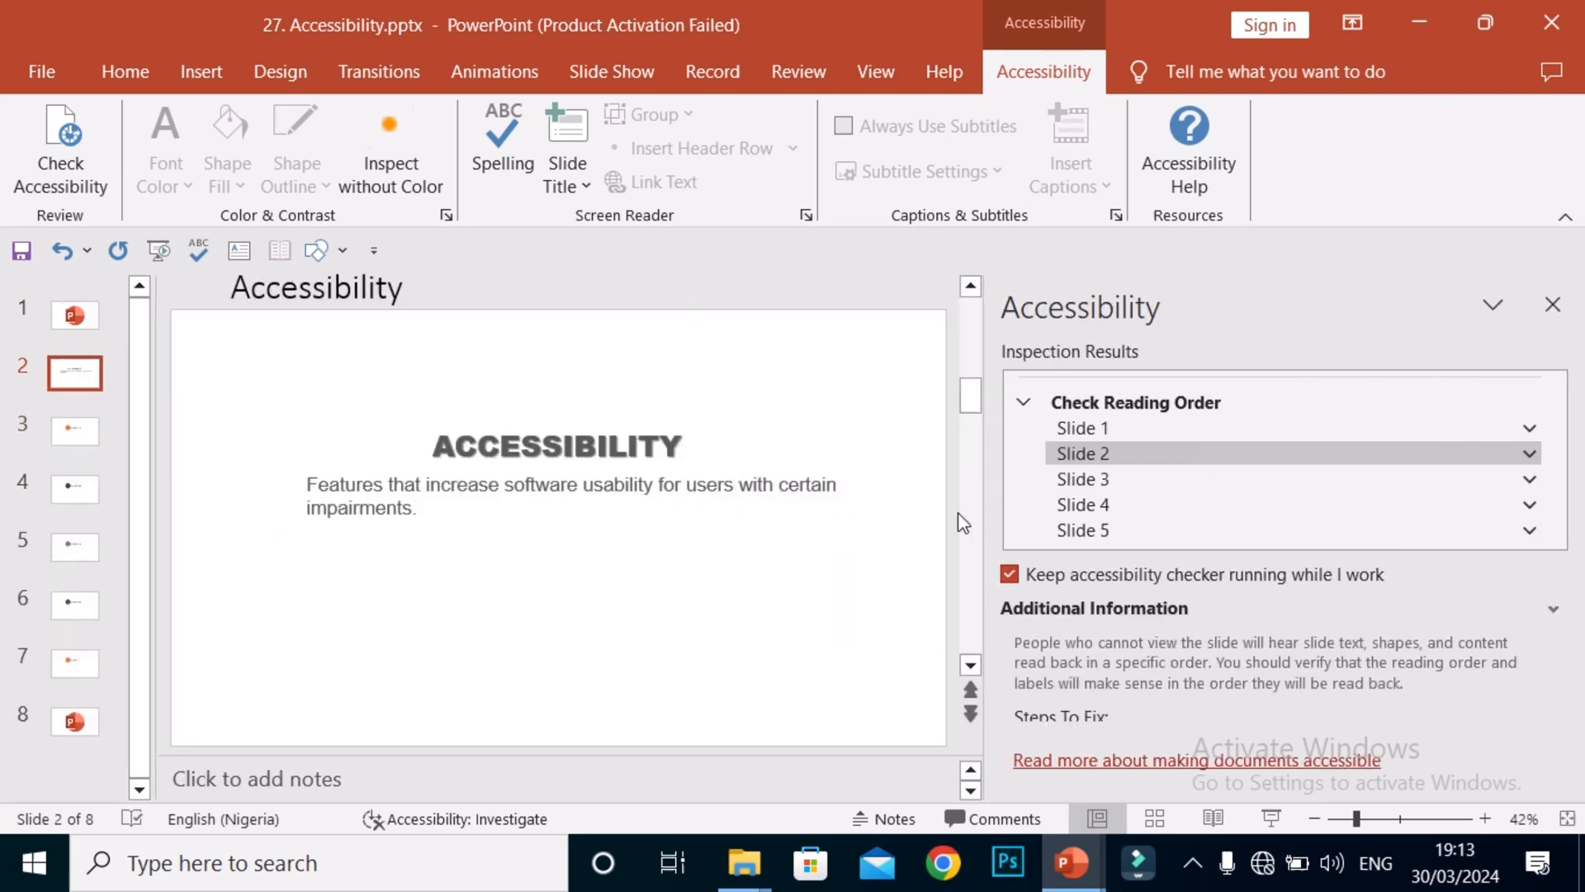
# Step through the reading-order items for slides 1, 2, 3 and 5, ending on slide 5.
pyautogui.click(1090, 426)
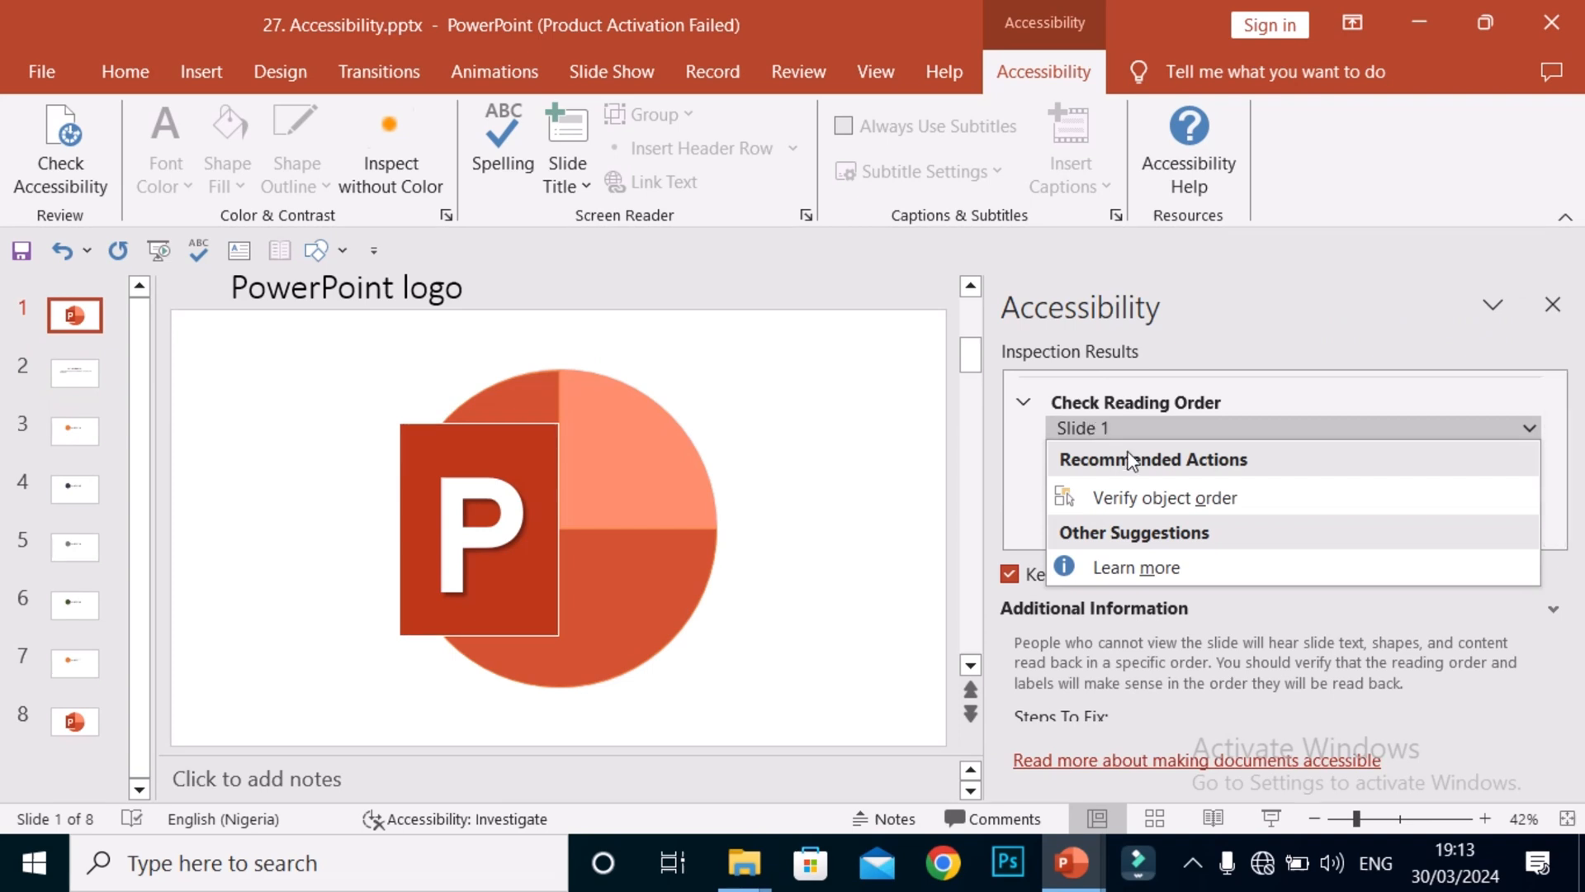
pyautogui.click(1021, 460)
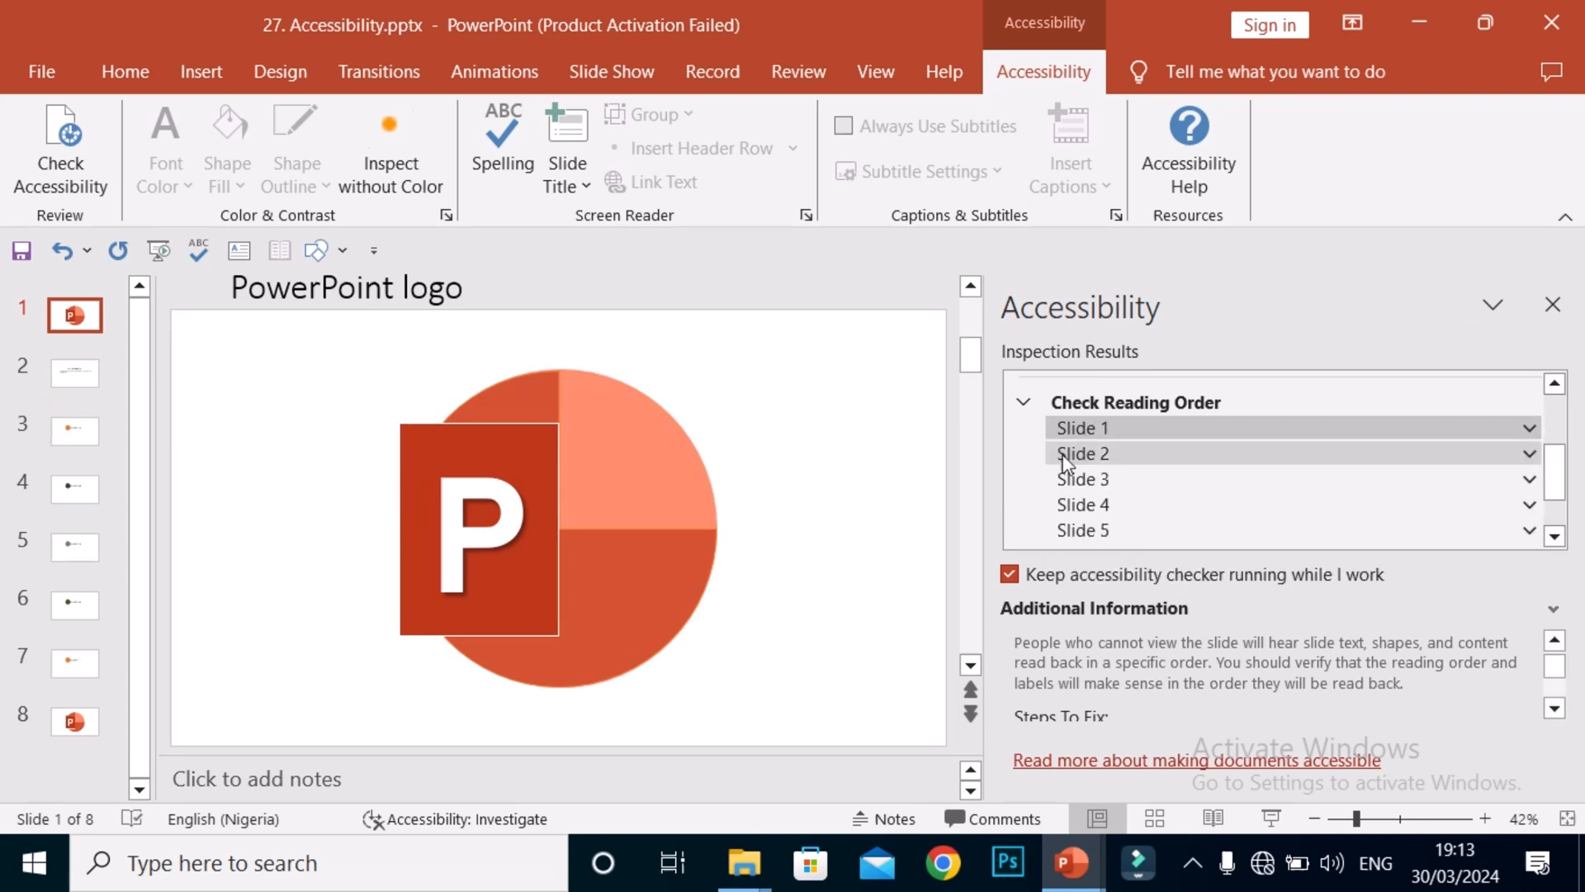
pyautogui.click(1081, 453)
pyautogui.press('Down')
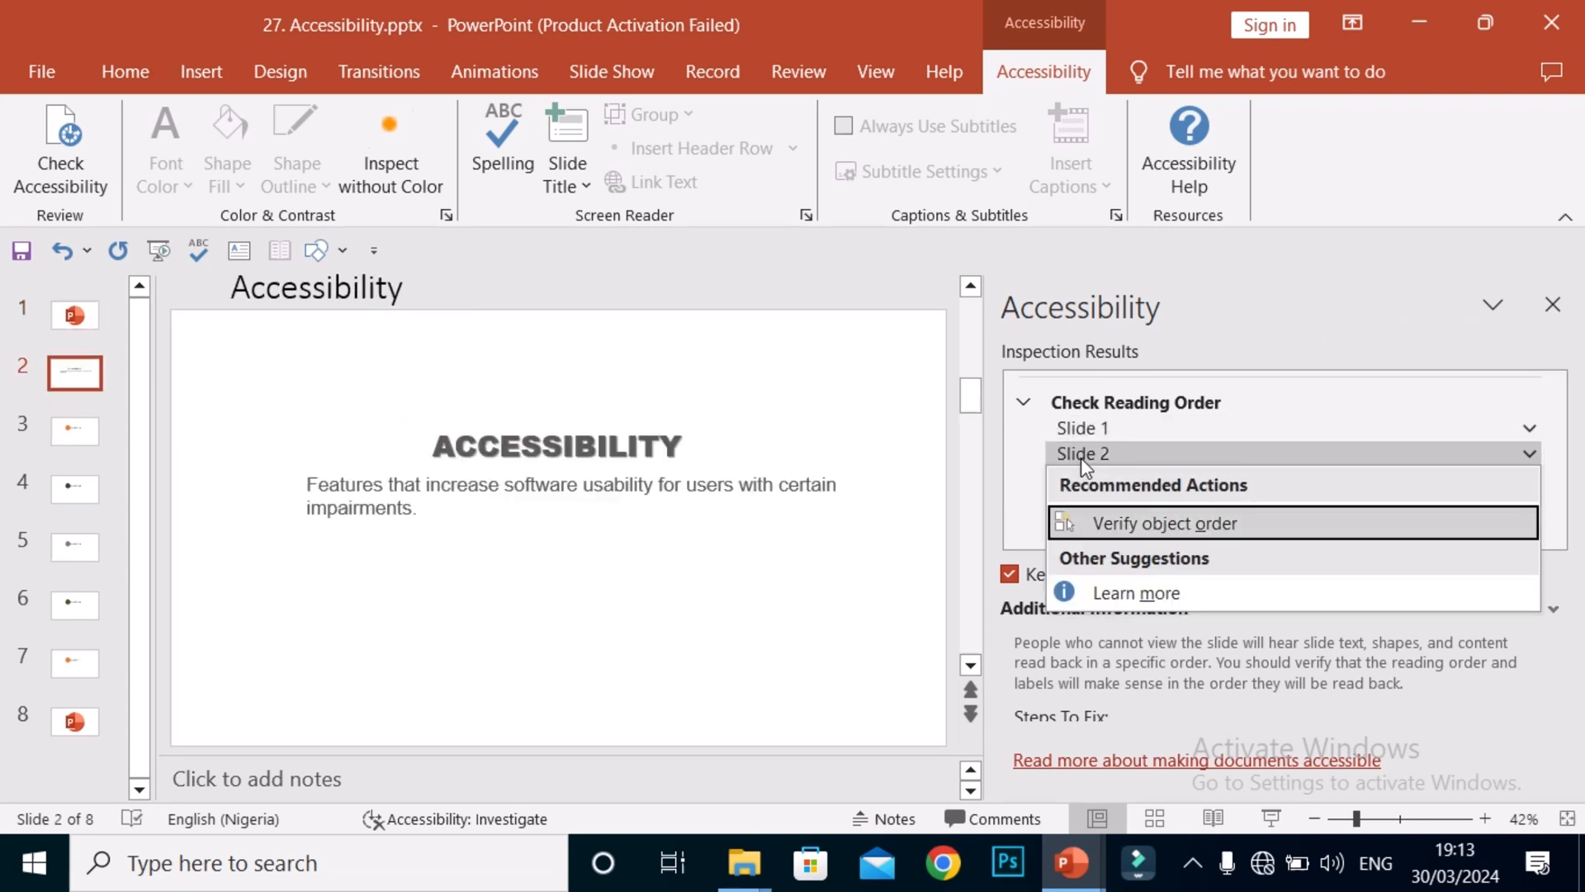
pyautogui.click(1034, 478)
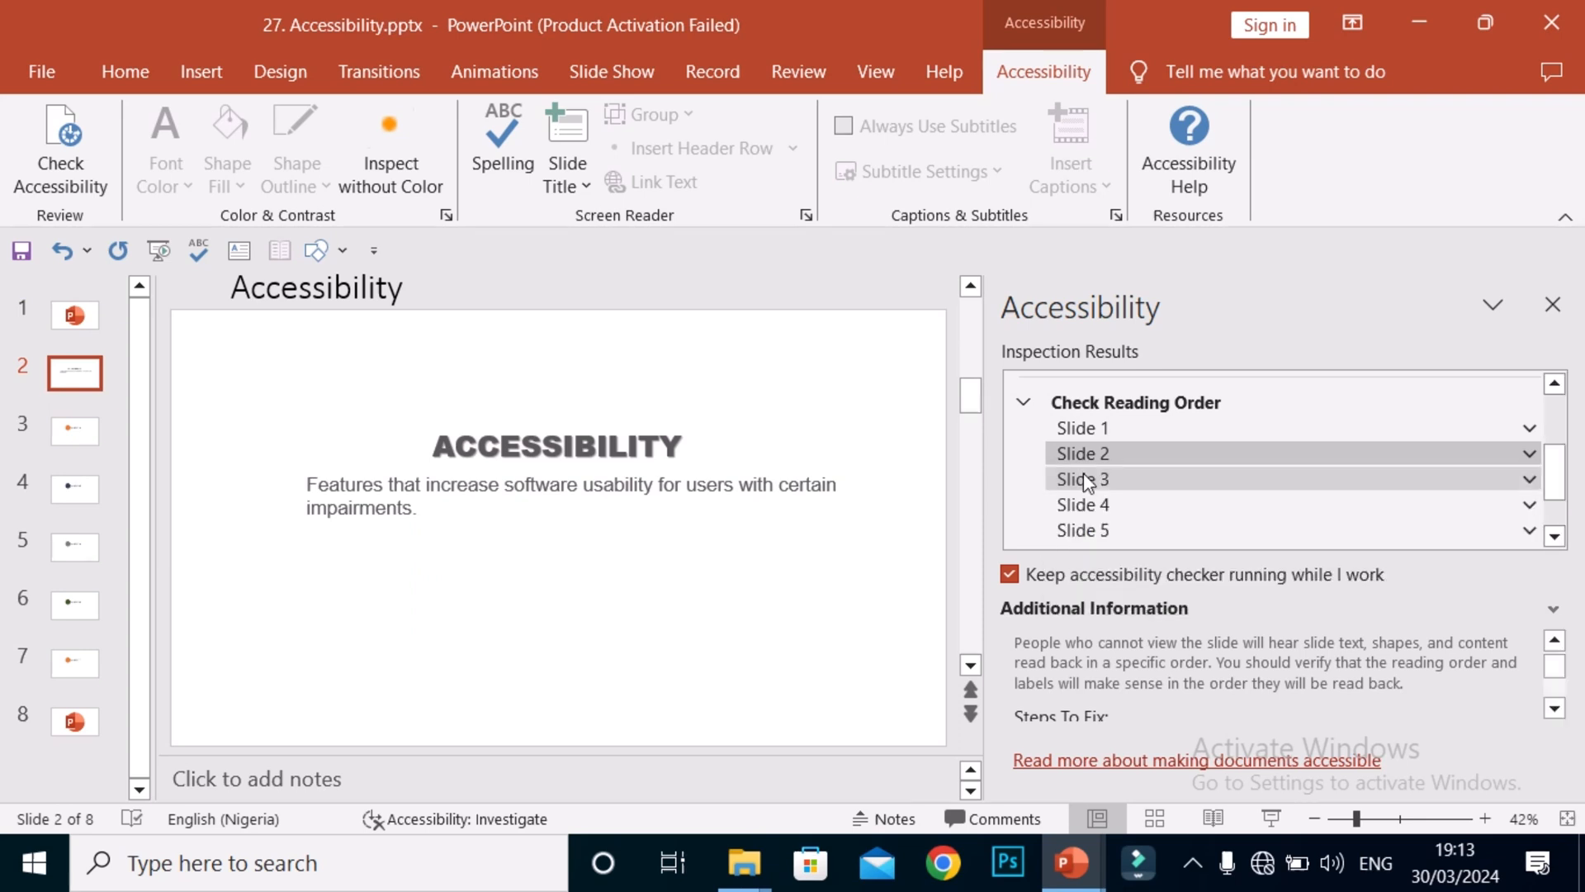
pyautogui.click(1095, 474)
pyautogui.click(1041, 484)
pyautogui.click(1138, 529)
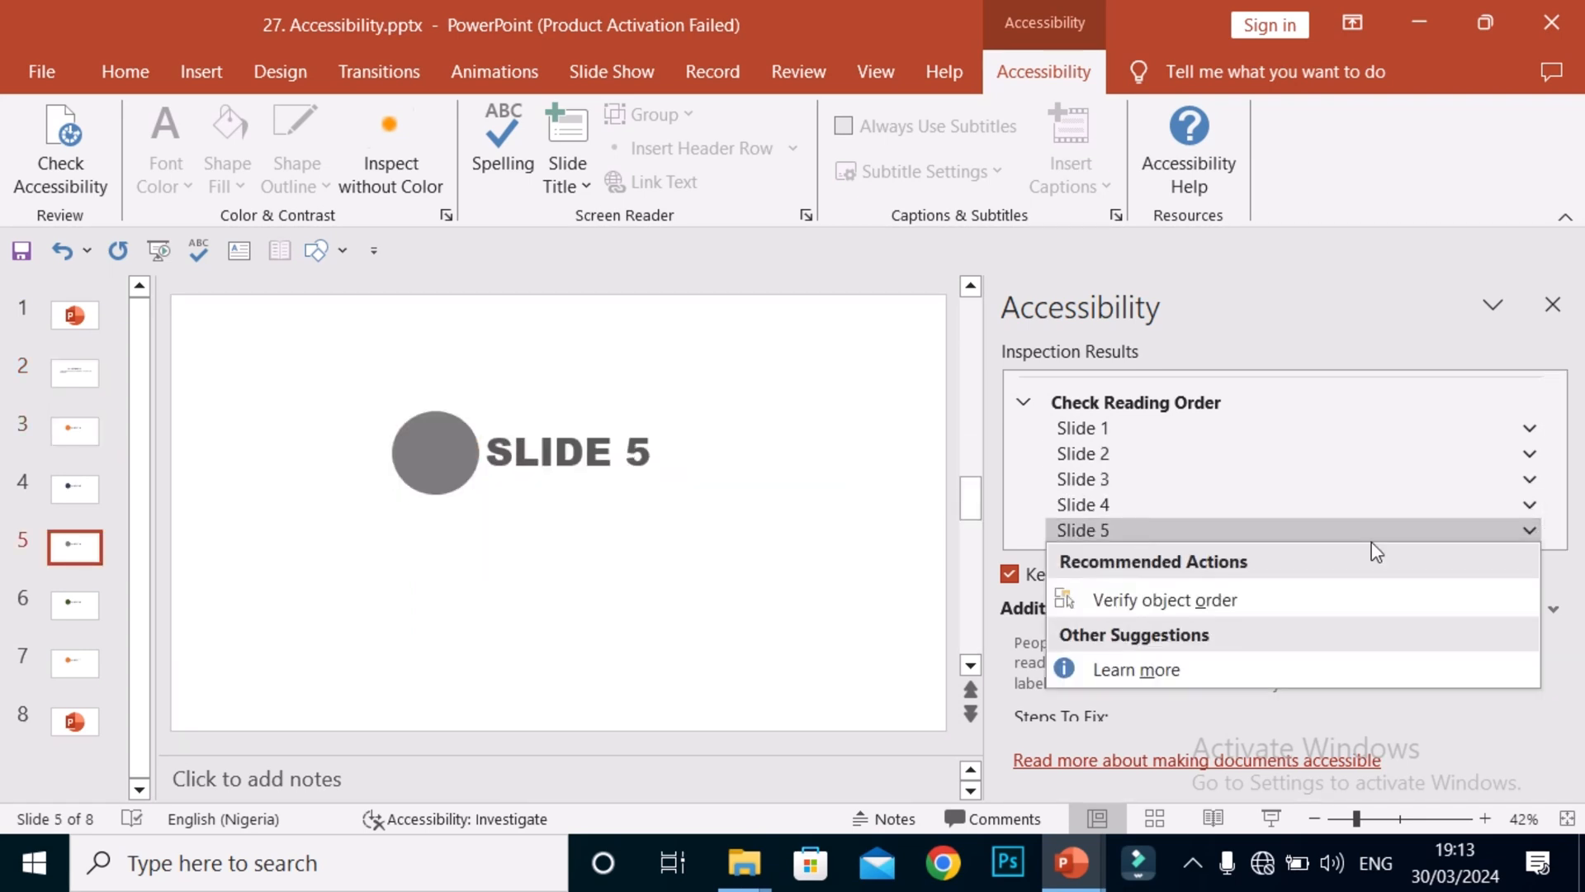
pyautogui.click(1023, 462)
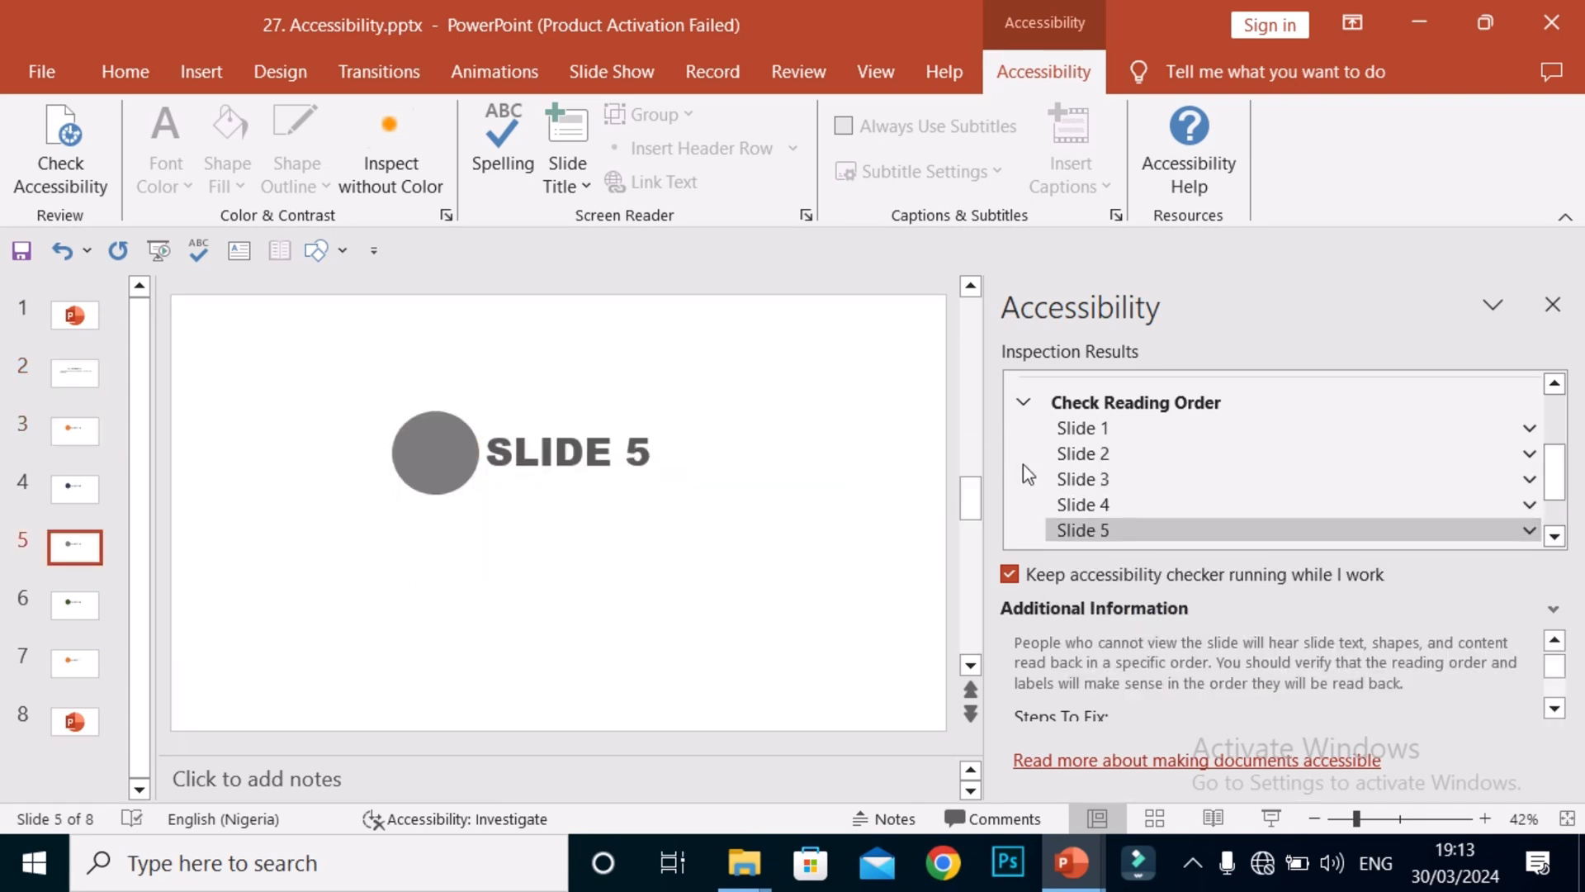
# Close the Accessibility pane and scroll the thumbnails down to slides 5–8.
pyautogui.click(1552, 304)
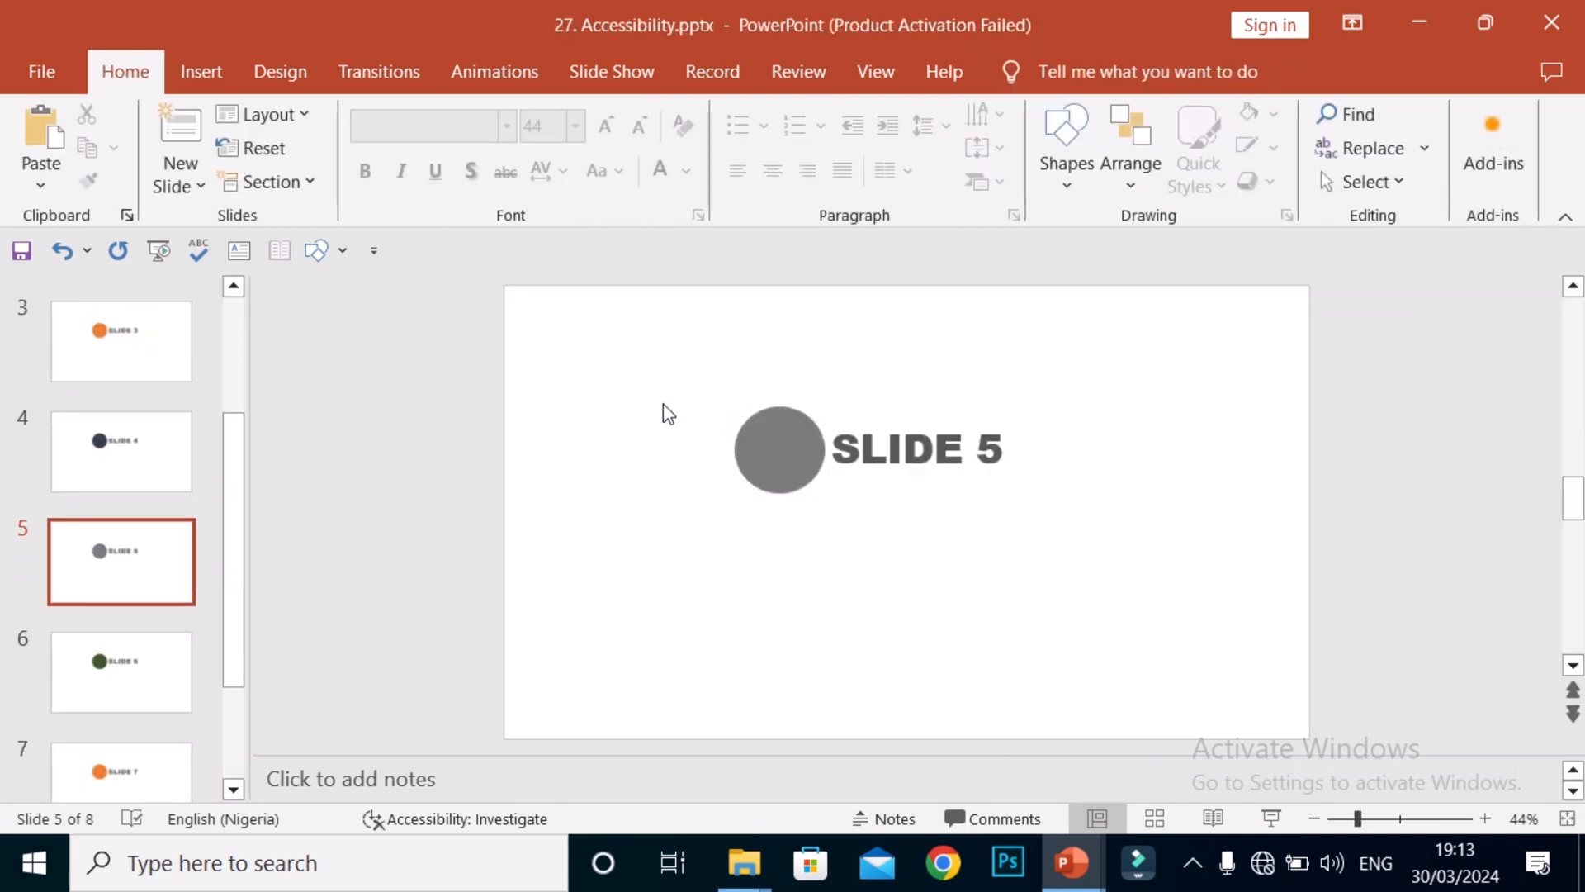
pyautogui.moveTo(223, 560); pyautogui.dragTo(226, 650)
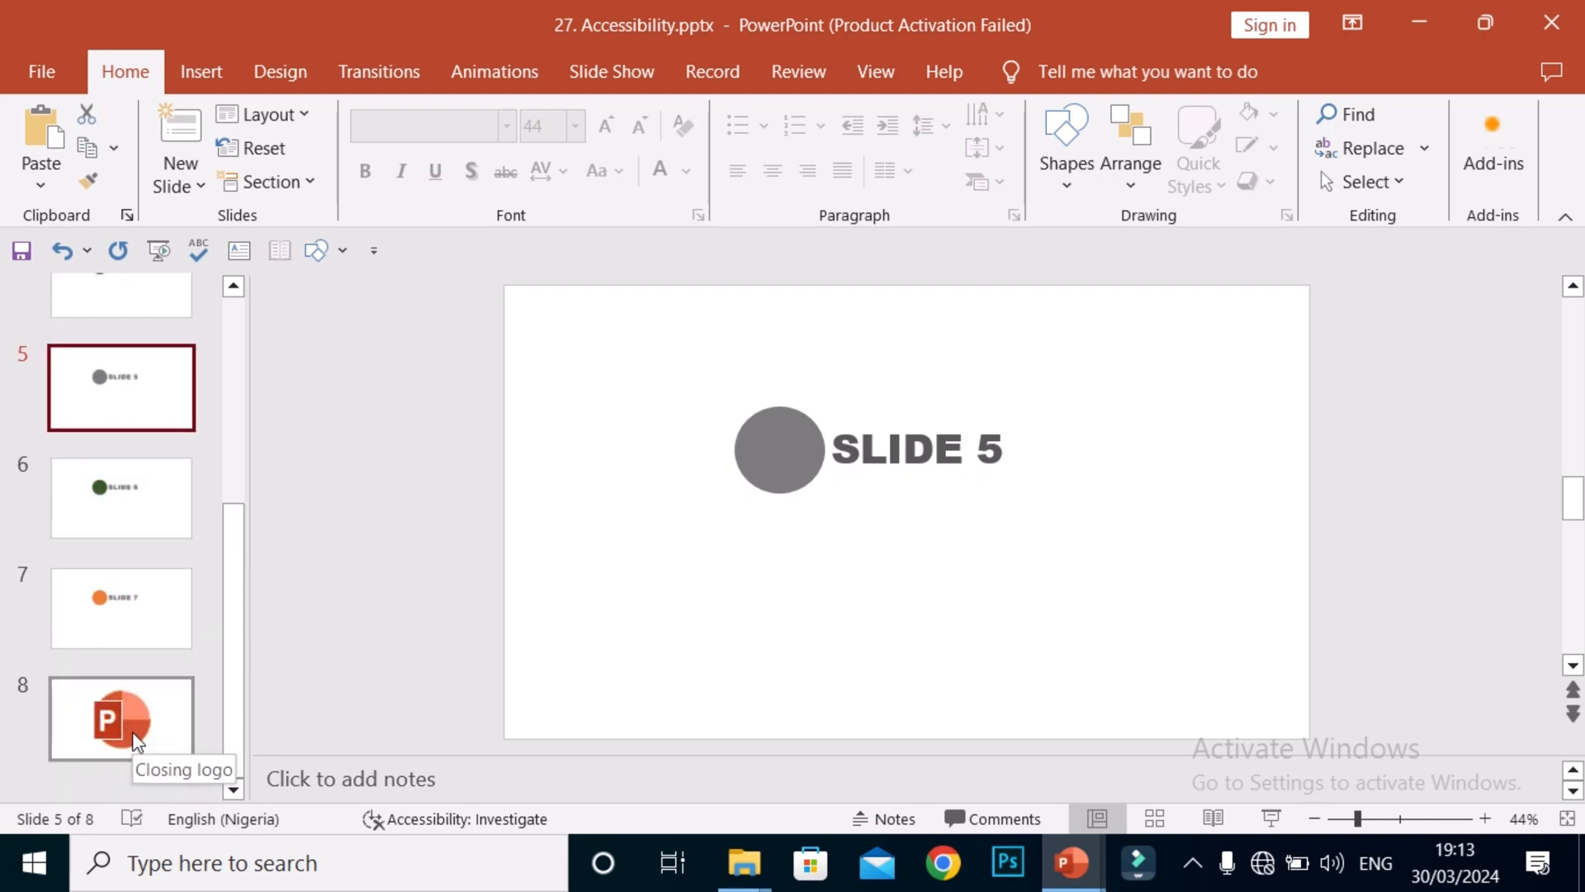